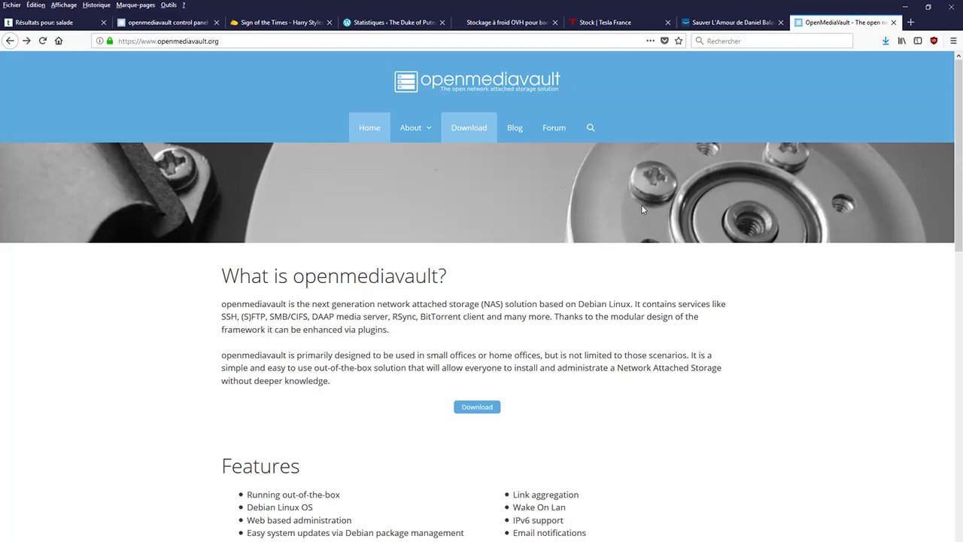
Step: Go from the openmediavault Download page through the ISO link to its SourceForge Files page
click(485, 133)
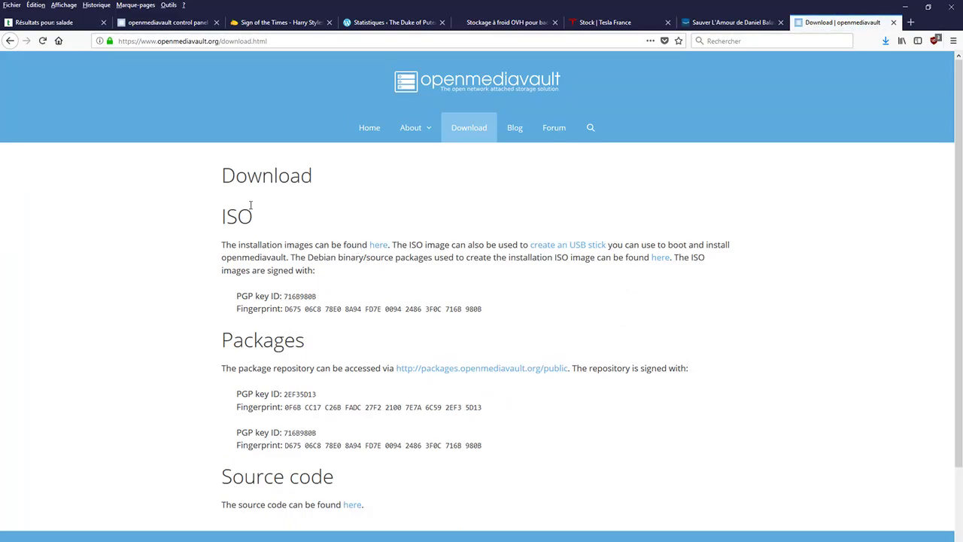
drag(222, 219, 253, 218)
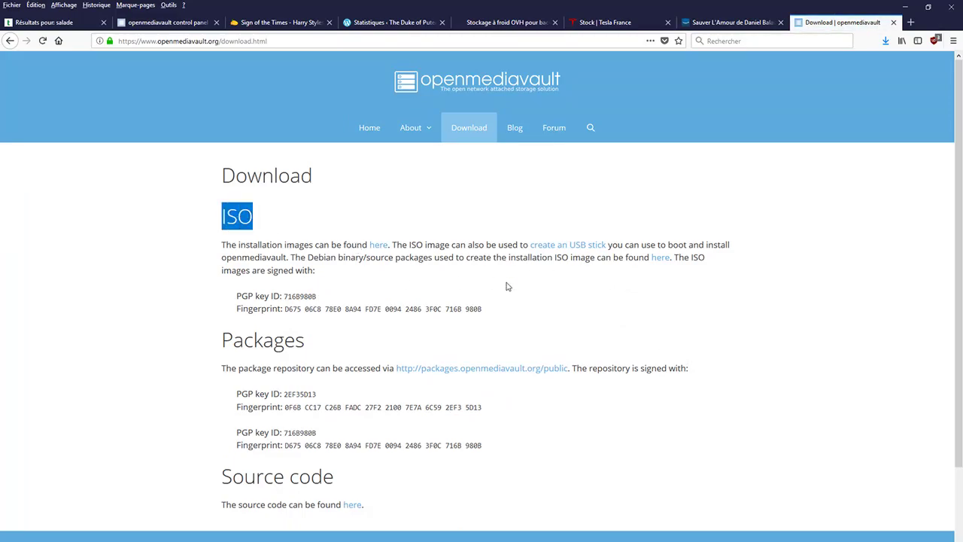
click(381, 245)
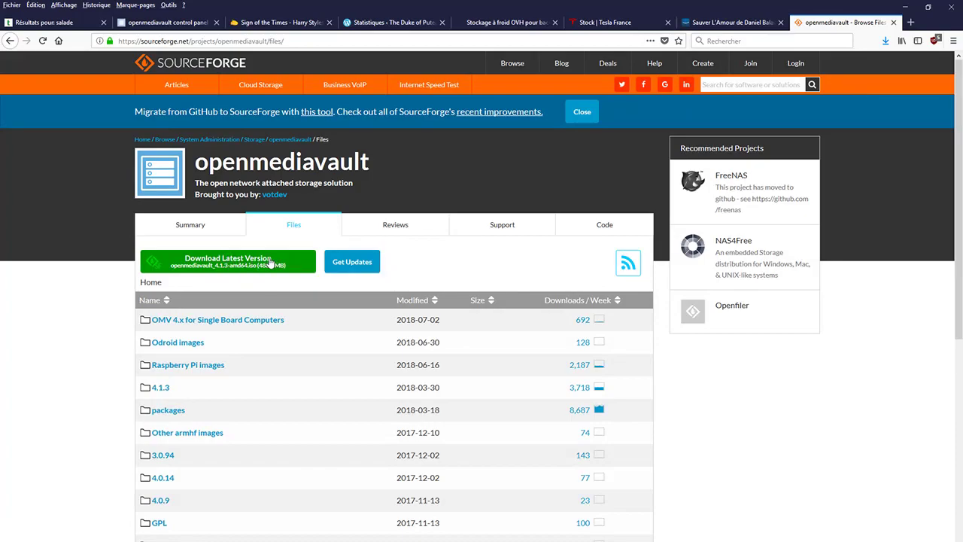
Step: Download openmediavault_4.1.3-amd64.iso (466 Mo) from SourceForge, then switch to VirtualBox
click(257, 261)
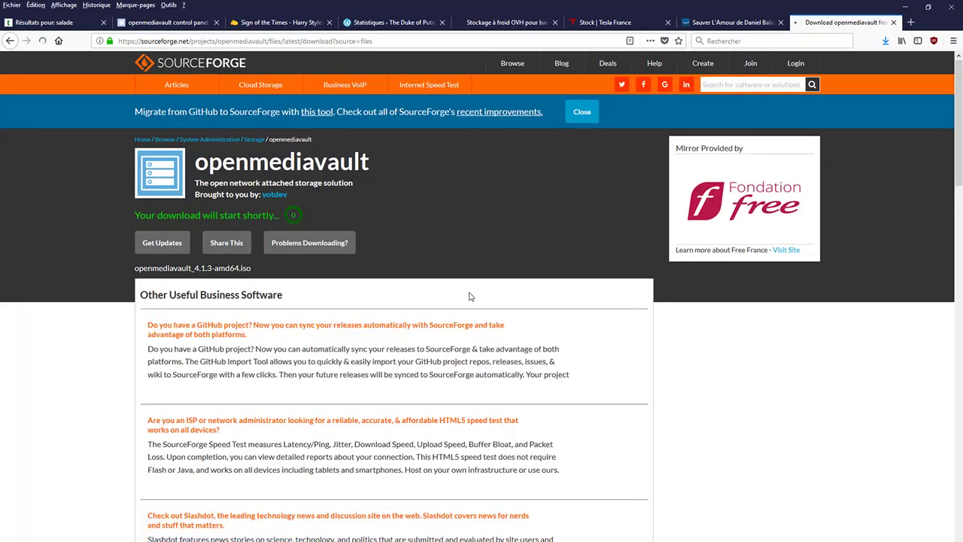
click(365, 265)
click(885, 41)
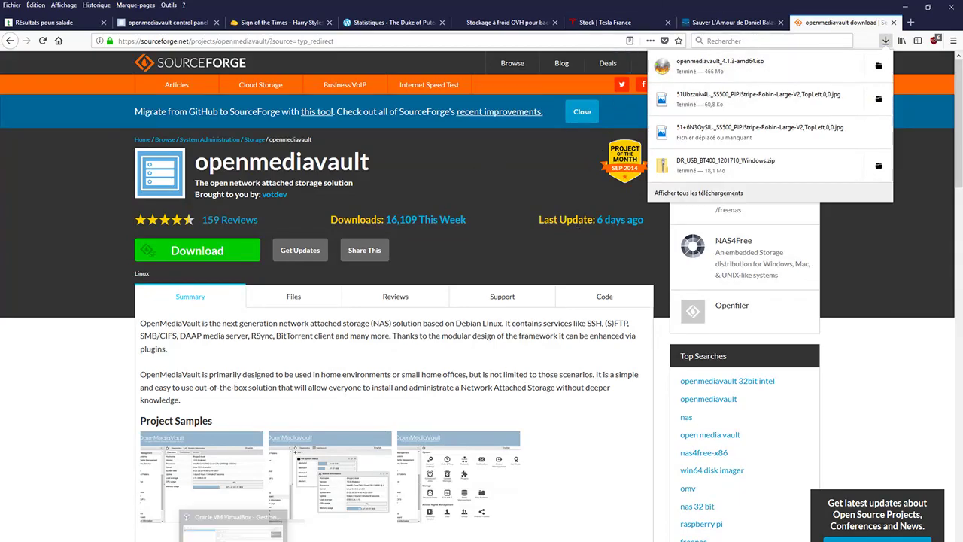
key(alt+Tab)
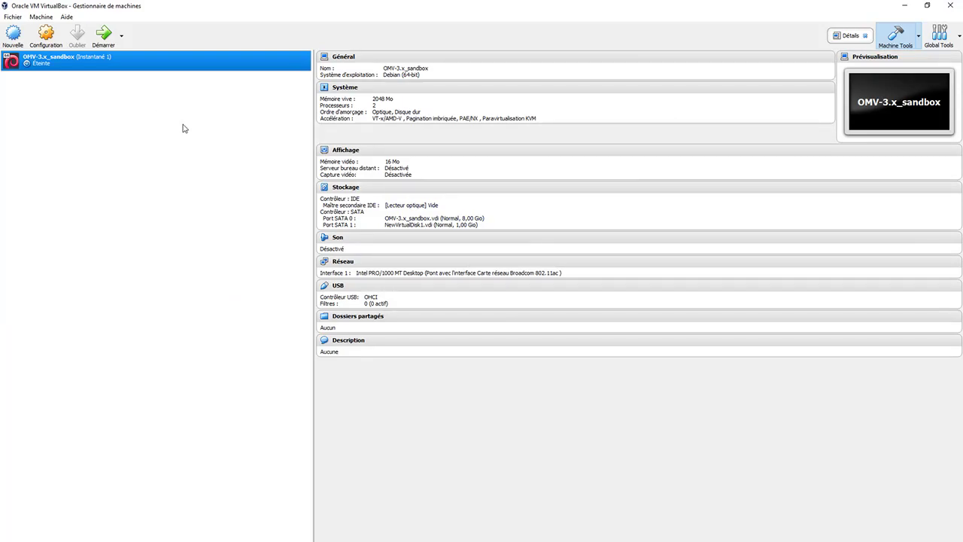
Step: Start a new VM named OMV-4.x-Sandbox with type Linux and version Debian (64-bit)
click(14, 35)
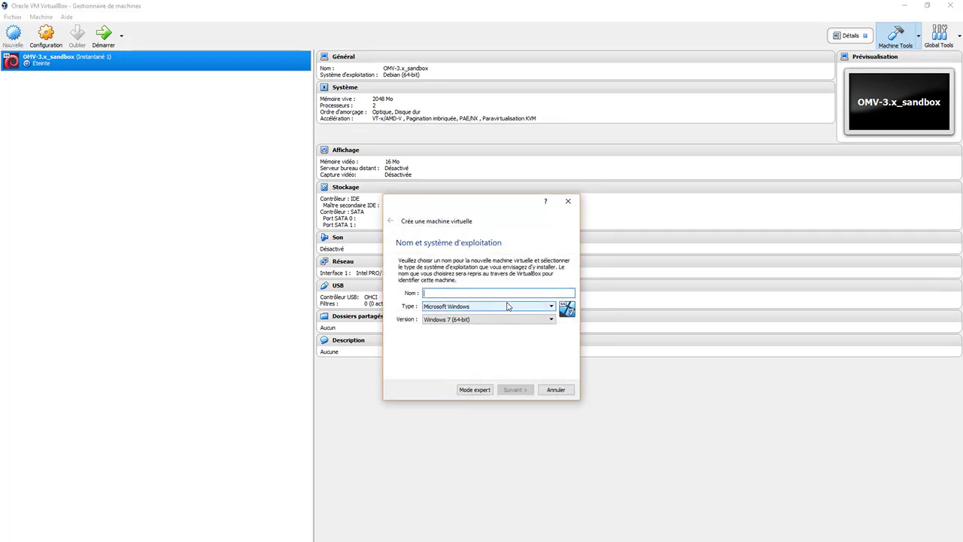
text(OM)
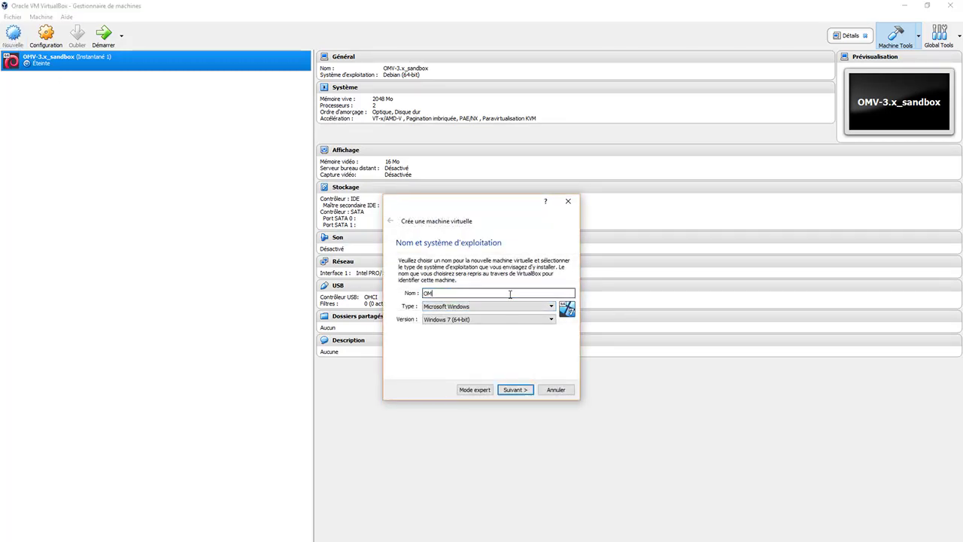
text(V-4.x-Sandbox)
click(532, 306)
click(444, 321)
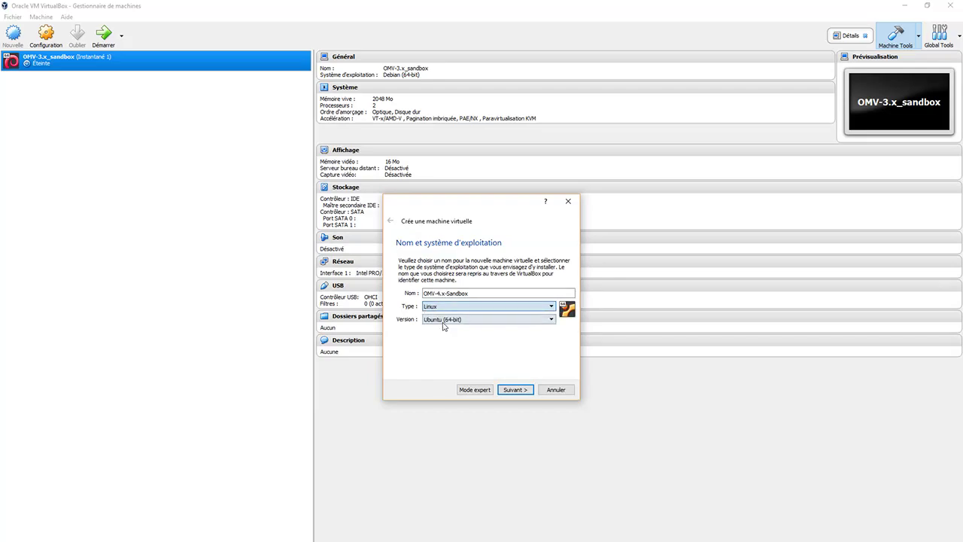
click(469, 321)
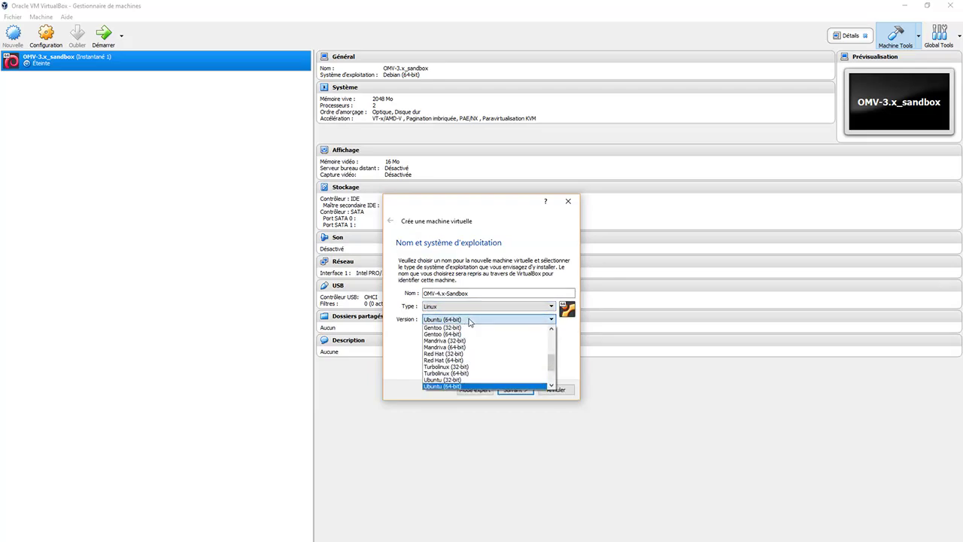
scroll(478, 339, up, 2)
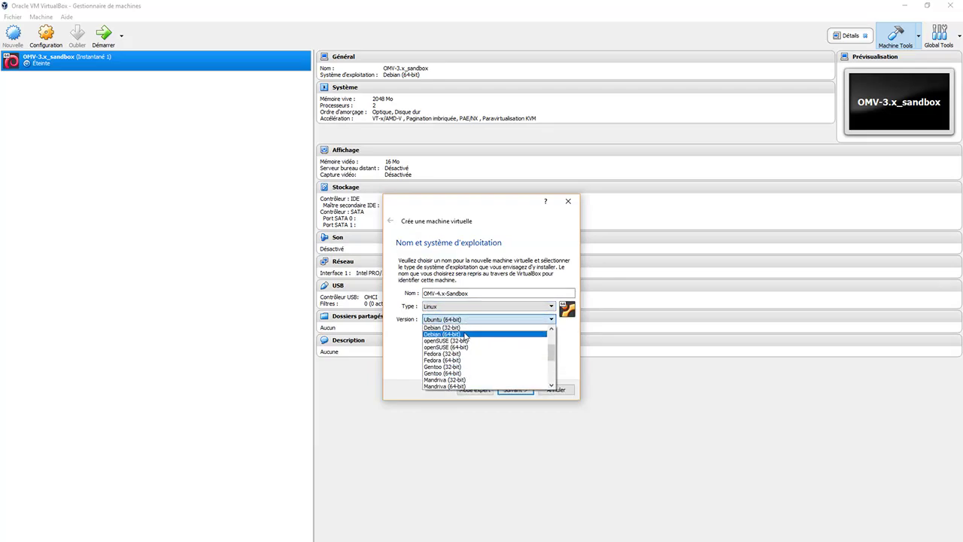
click(465, 335)
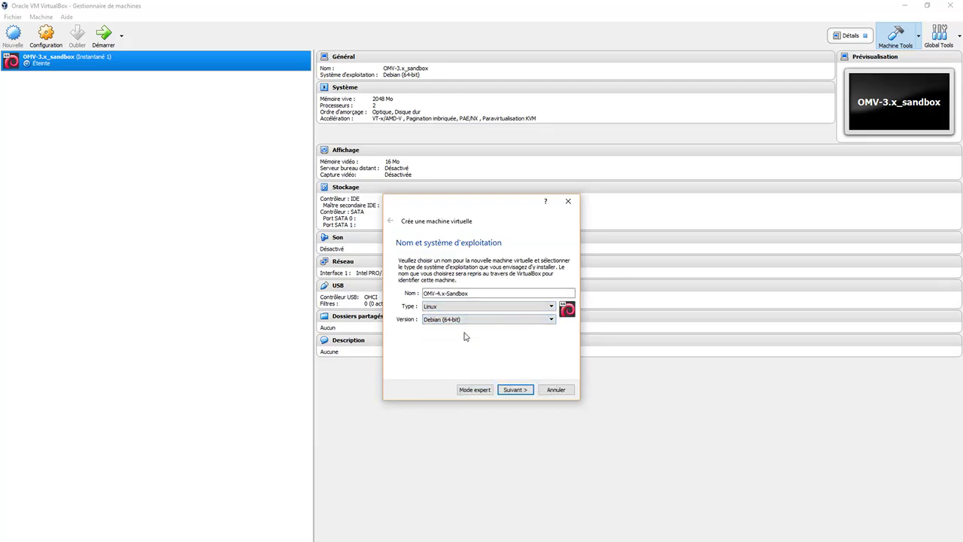
Step: Give the new machine 2048 MB of memory
click(515, 389)
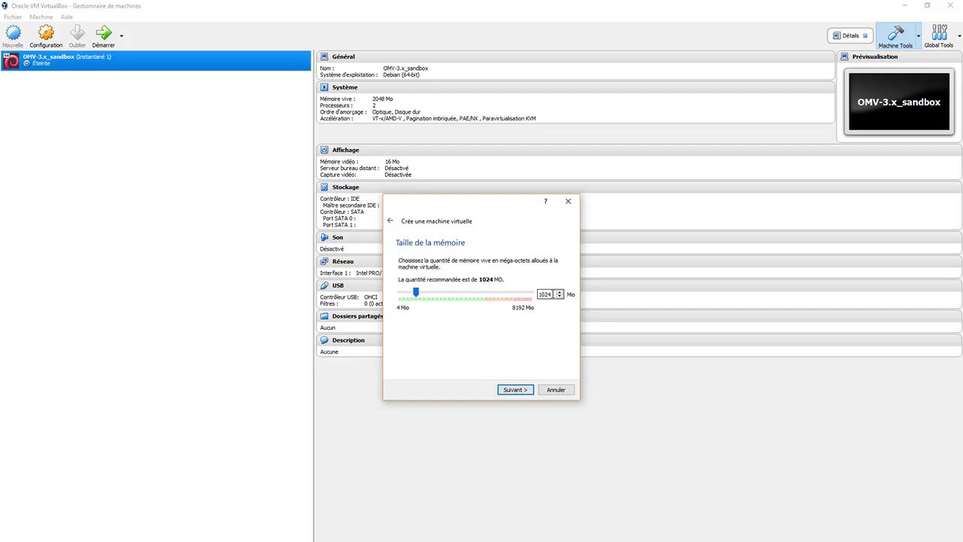
double_click(552, 294)
text(2048)
click(512, 389)
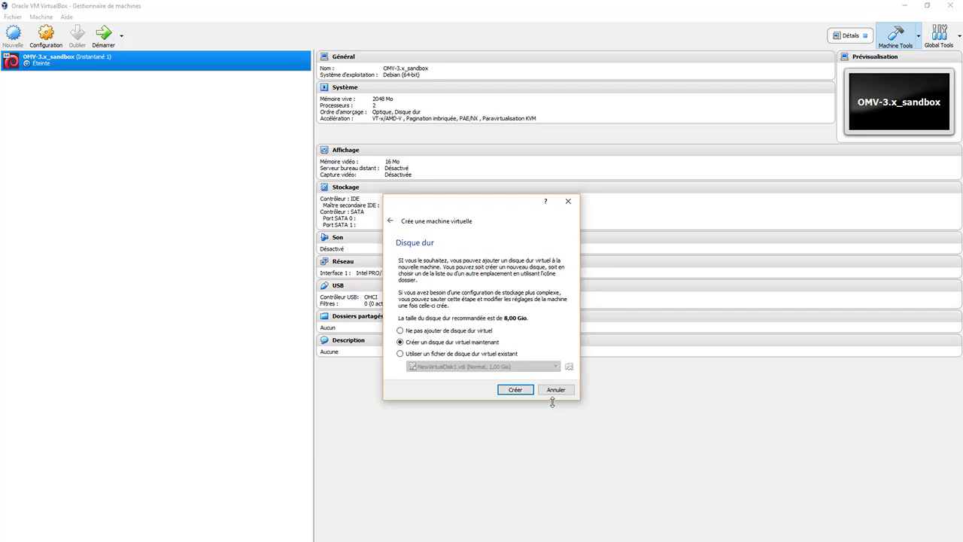
Step: Create a new dynamically allocated 8 GB VDI hard disk to finish the machine
click(515, 391)
click(515, 390)
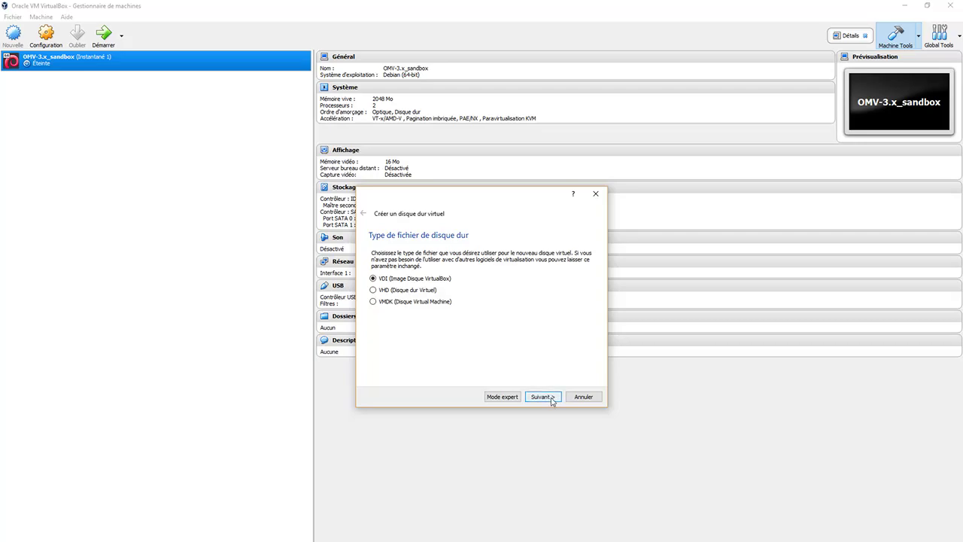
click(551, 399)
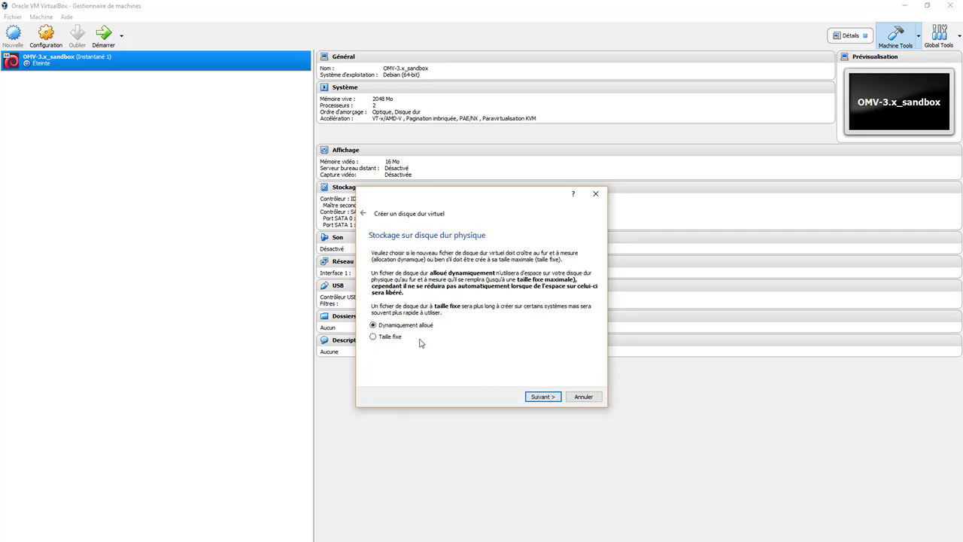
click(546, 397)
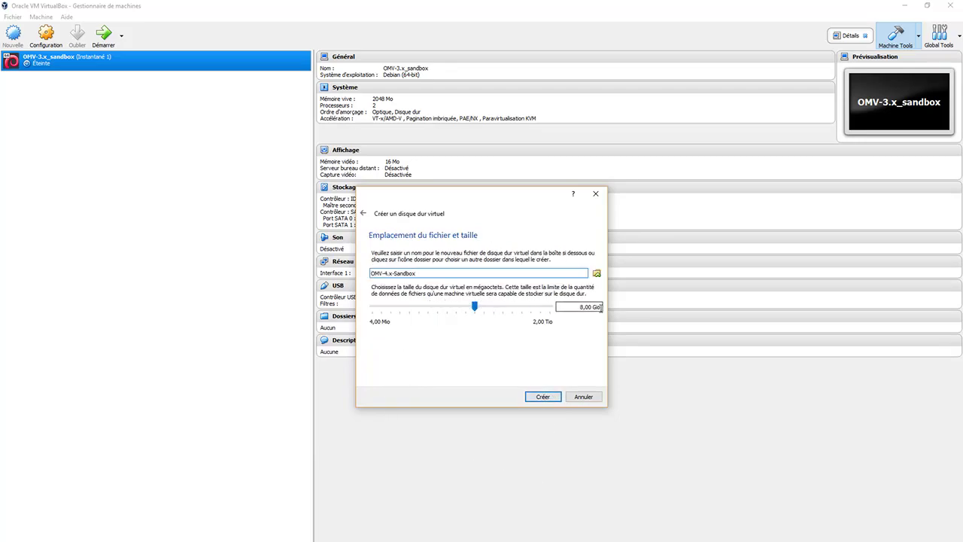
click(546, 397)
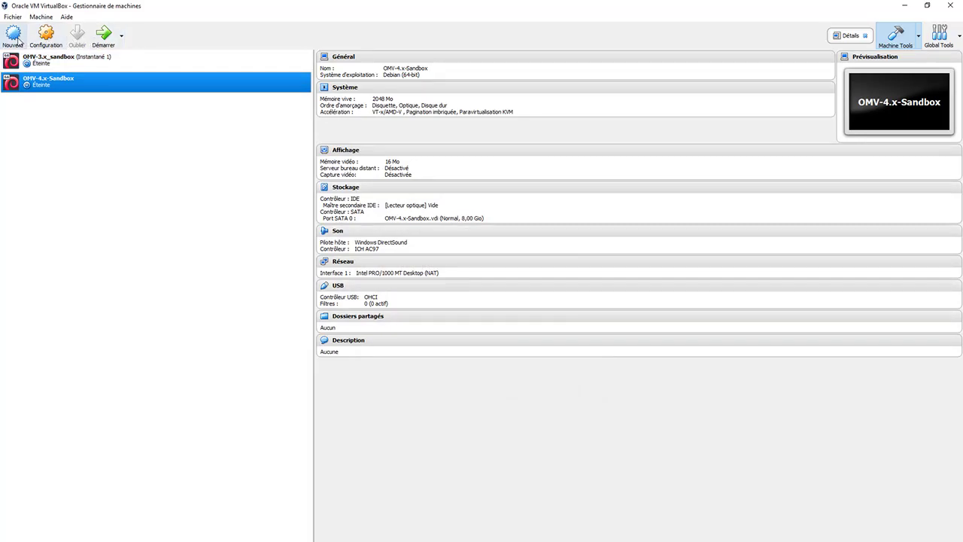
Step: Open OMV-4.x-Sandbox's settings and review the General Advanced, Description and Encryption tabs
click(46, 35)
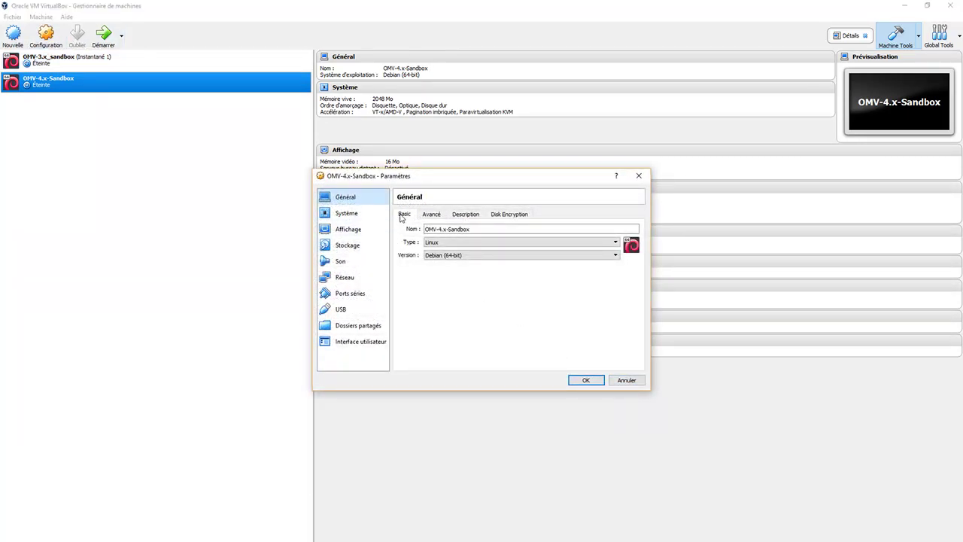
click(434, 215)
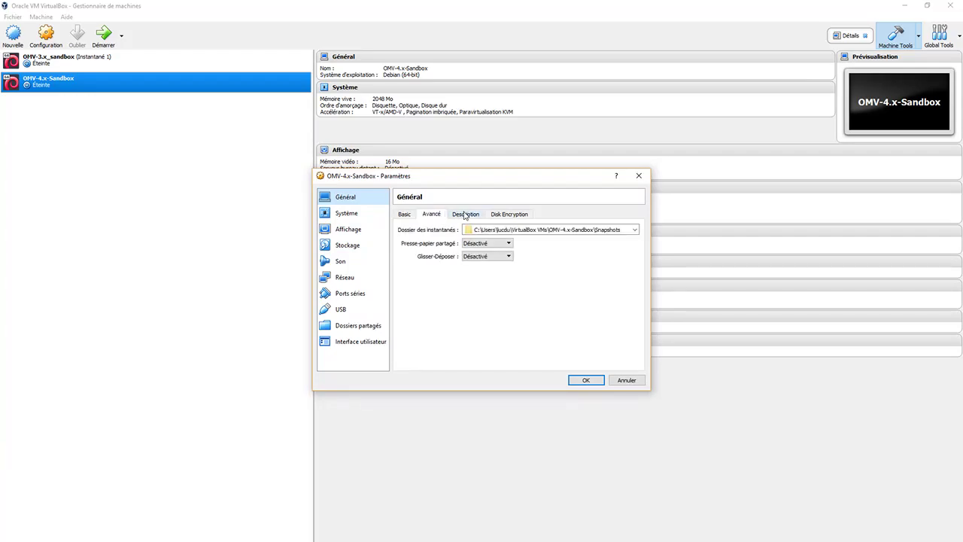
click(466, 216)
click(504, 216)
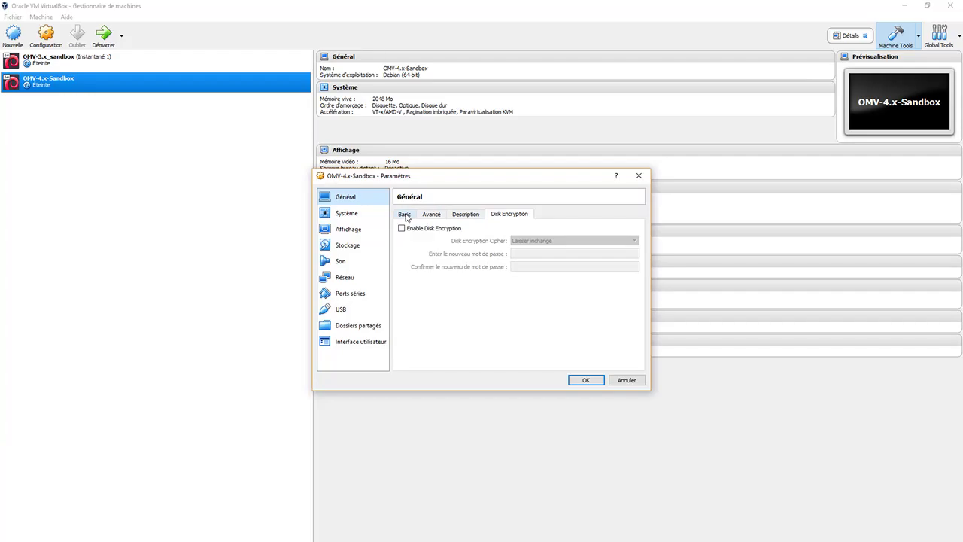
click(404, 216)
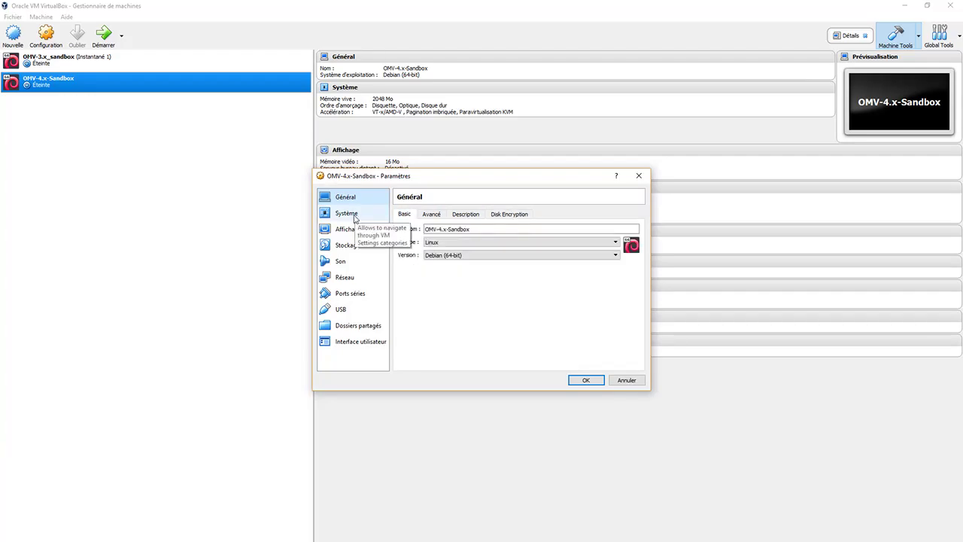
Step: Under System, drop floppy from the boot order, set 2 processors and enable PAE/NX
click(354, 218)
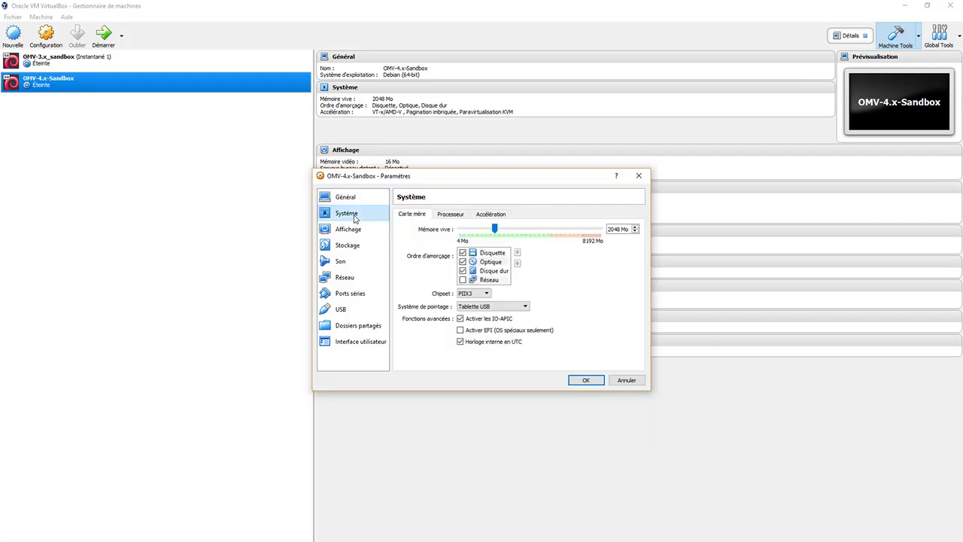
click(463, 253)
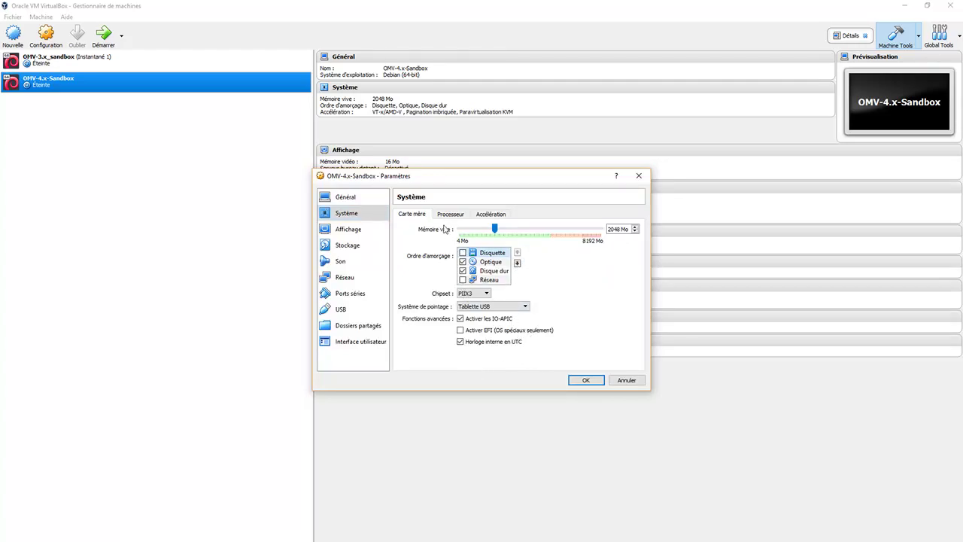
click(459, 215)
click(635, 227)
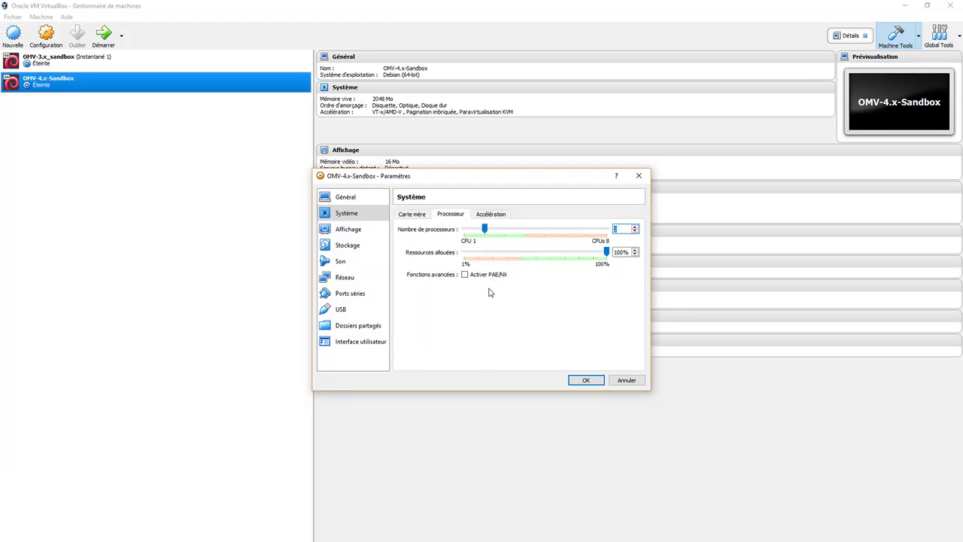
click(464, 274)
click(502, 216)
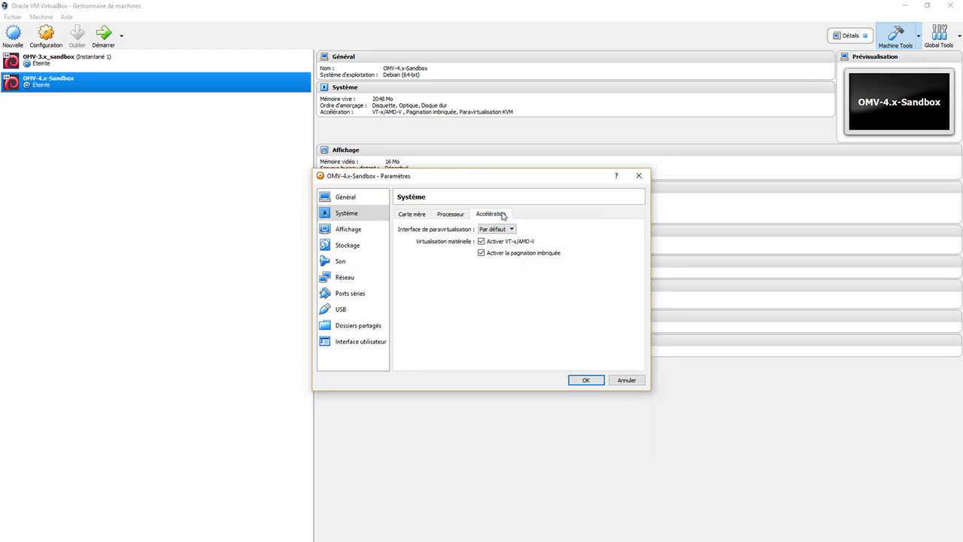
click(343, 230)
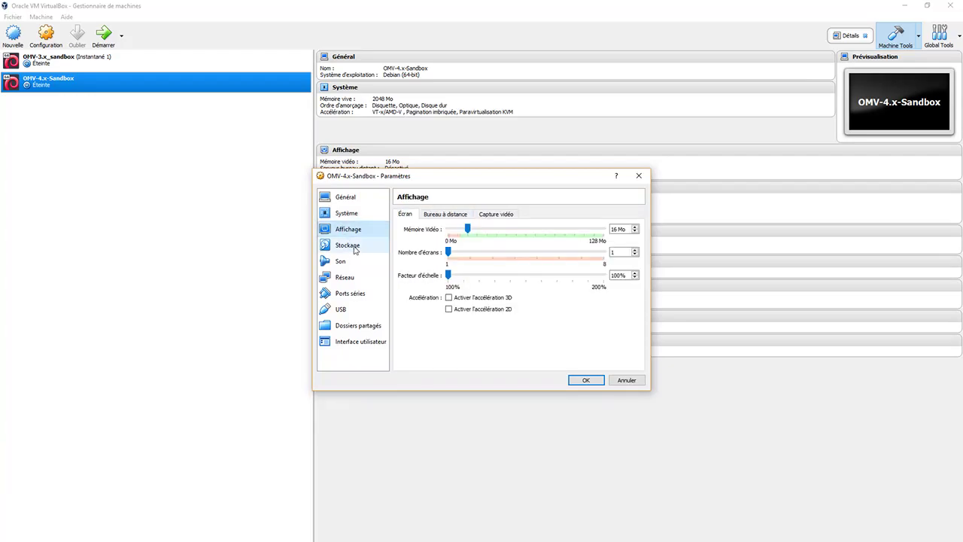
Step: Under Storage, insert openmediavault_4.1.3-amd64.iso into the empty IDE optical drive
click(355, 250)
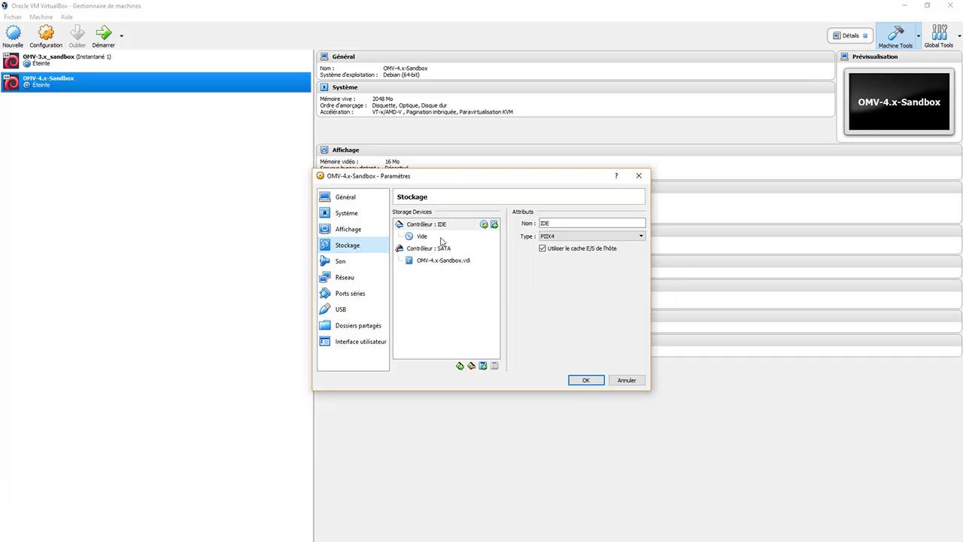
click(441, 239)
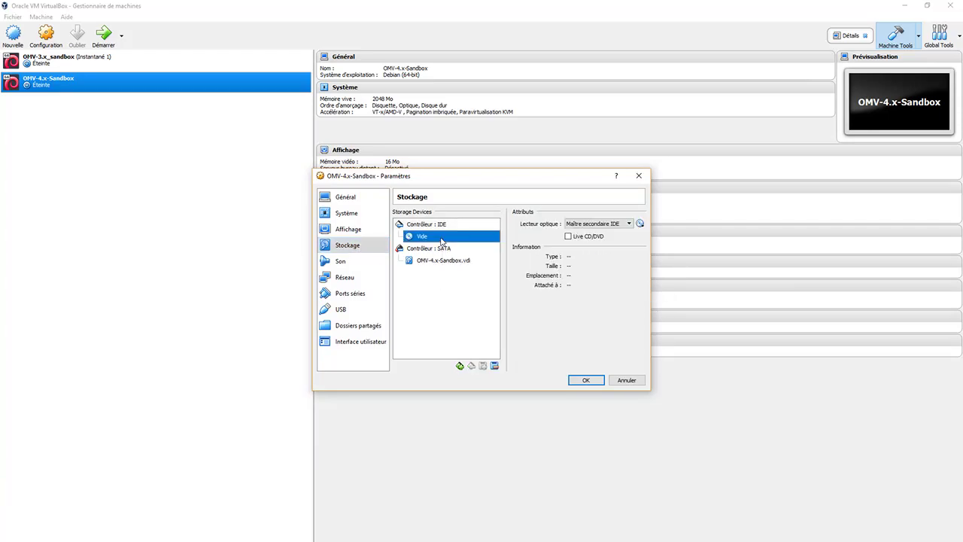
click(639, 225)
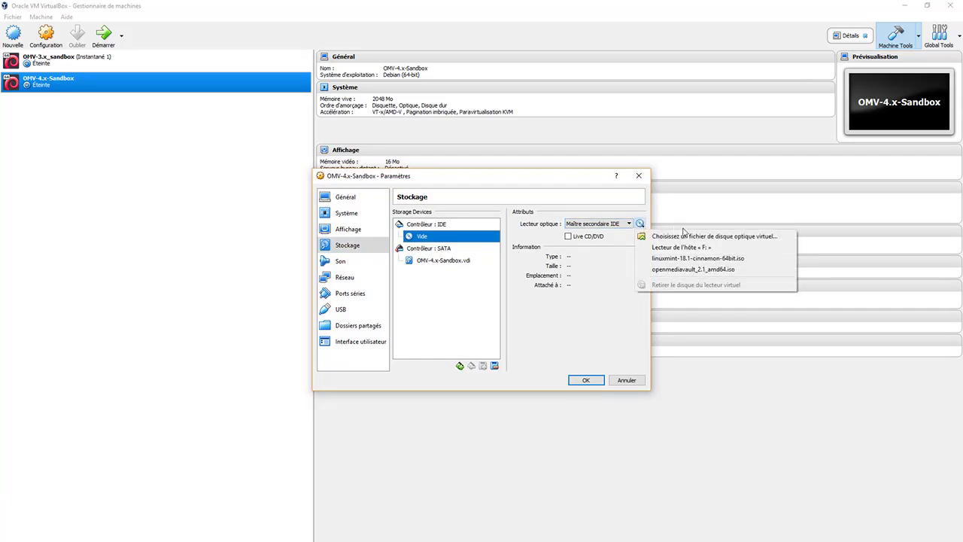
click(720, 238)
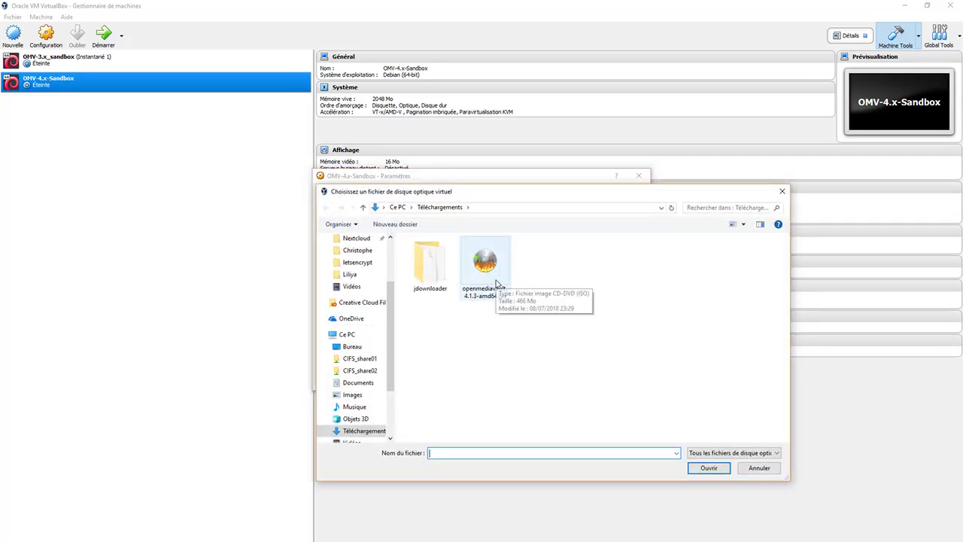
click(496, 282)
click(709, 468)
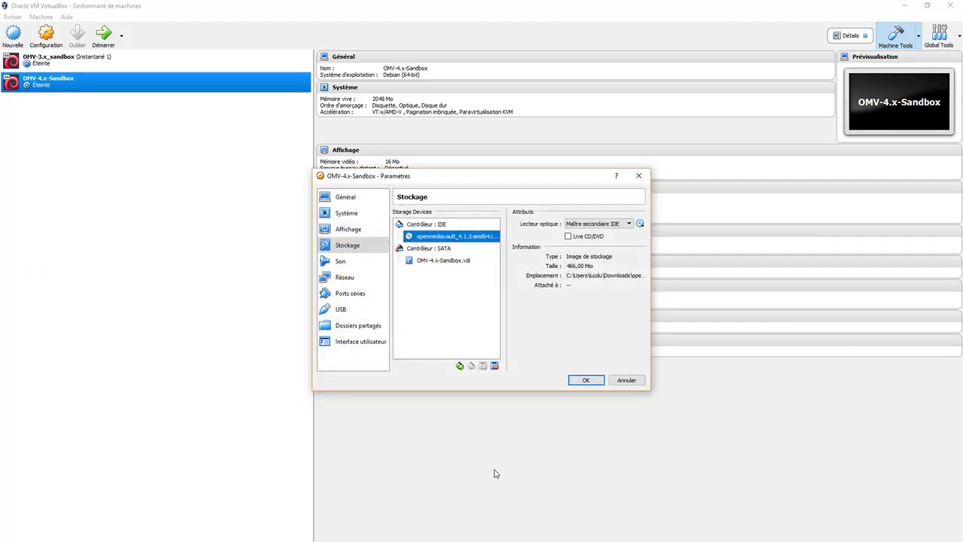
click(358, 265)
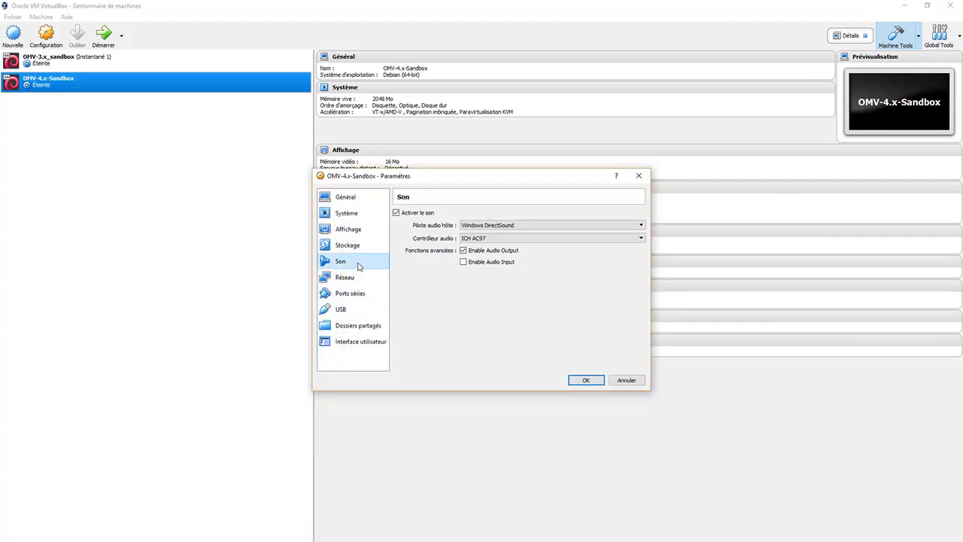
Step: Disable audio, bridge networking to the Broadcom 802.11ac adapter, save, and start the VM
click(397, 213)
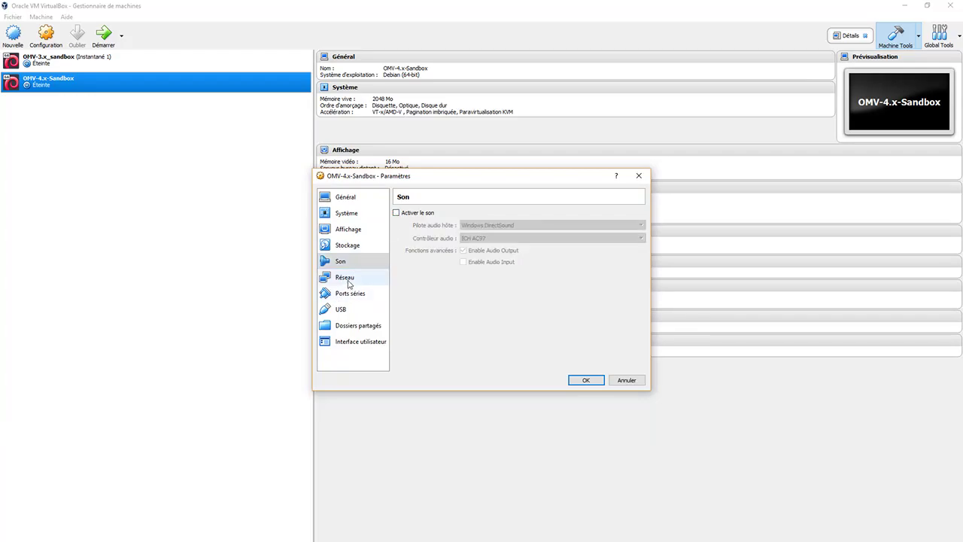
click(346, 279)
click(487, 241)
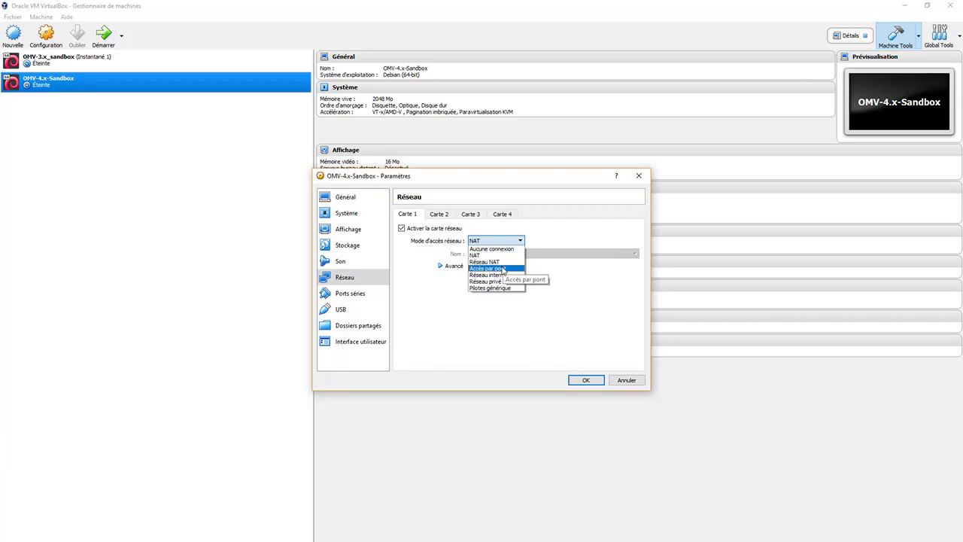
click(503, 270)
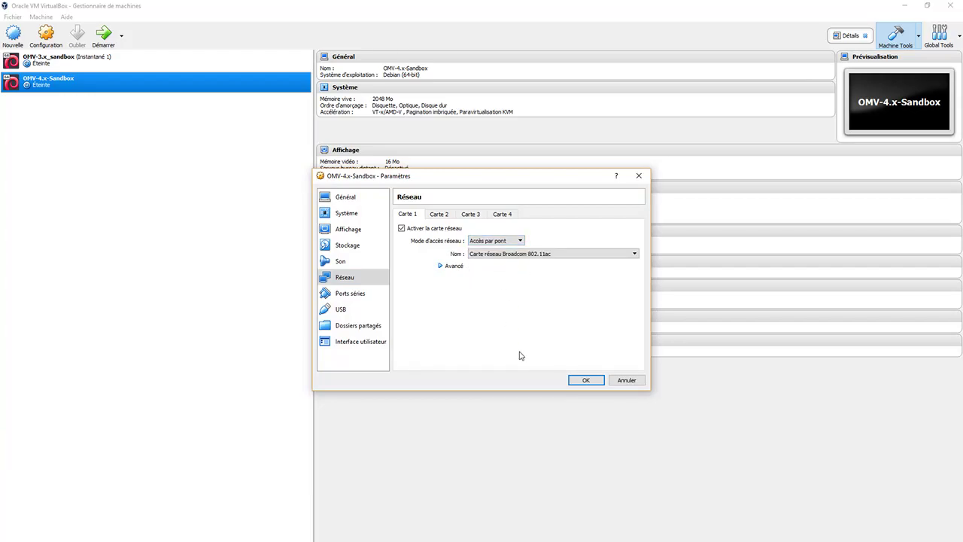
click(586, 380)
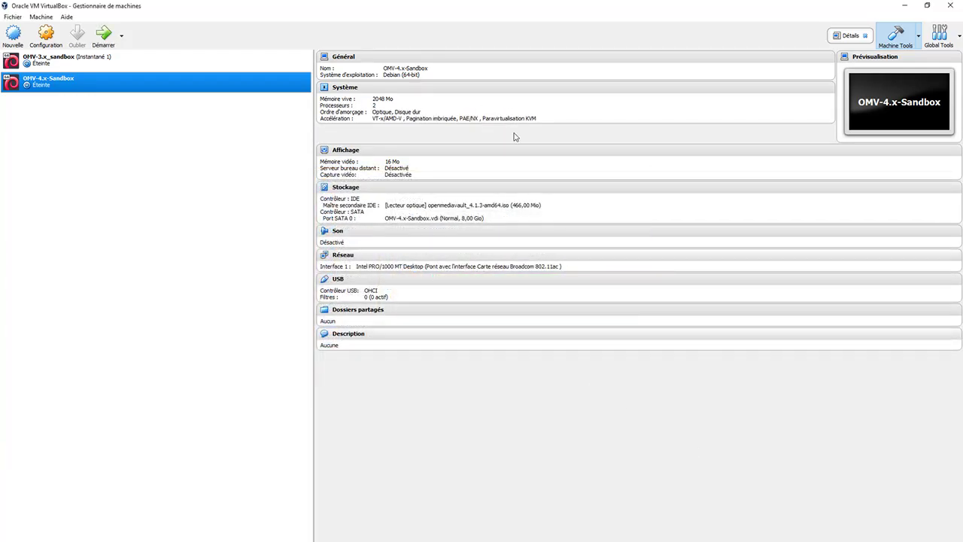
click(101, 36)
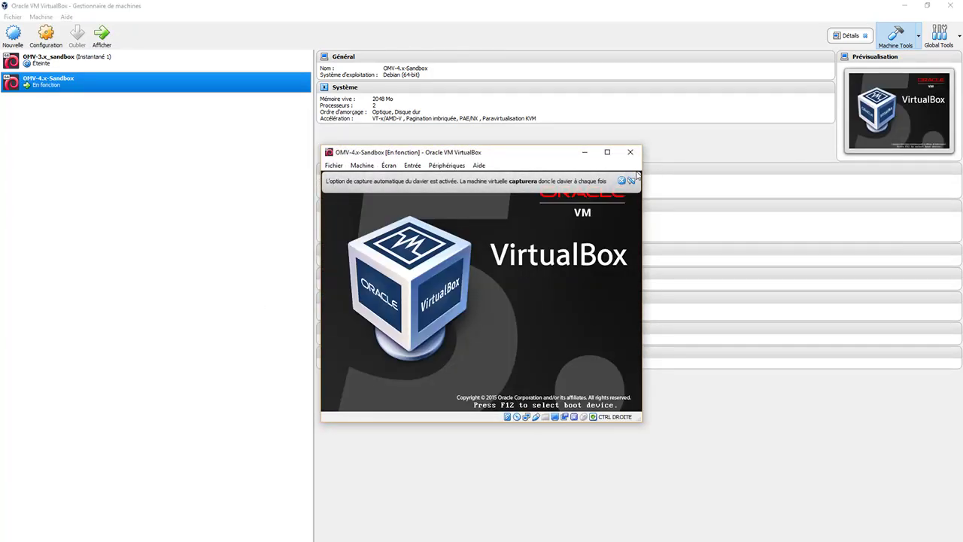
Step: Launch Install and choose French language, France as country and the Français keyboard layout
click(631, 181)
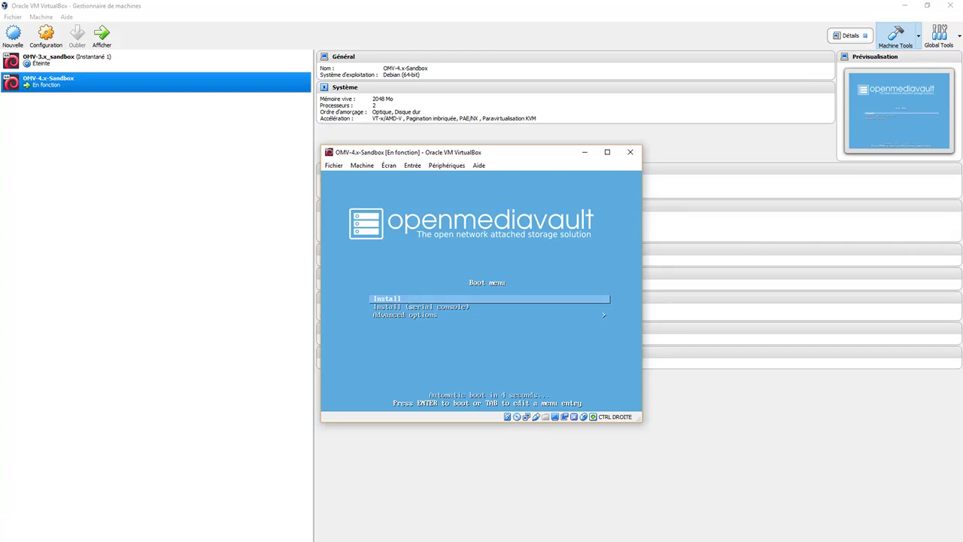
key(Return)
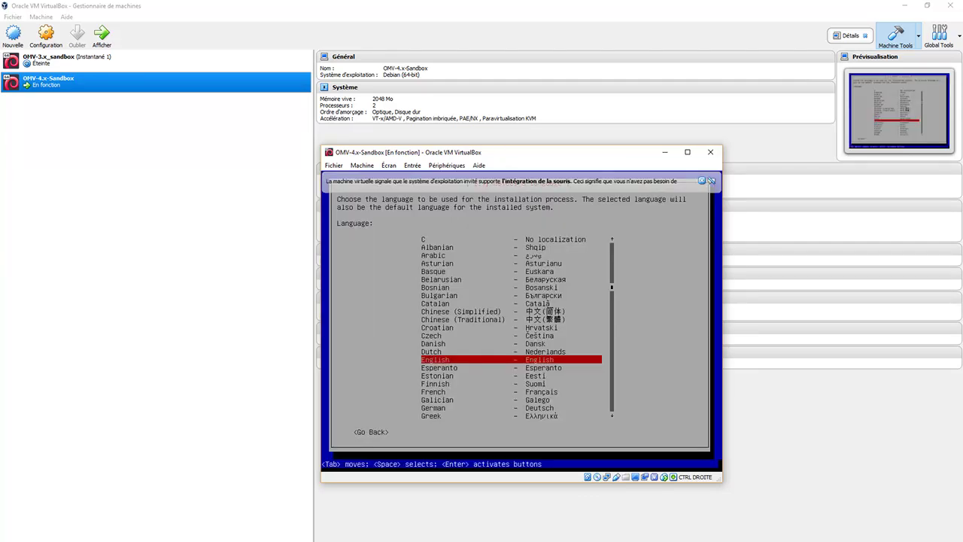
key(Down)
key(Down)
key(Down)
key(Down)
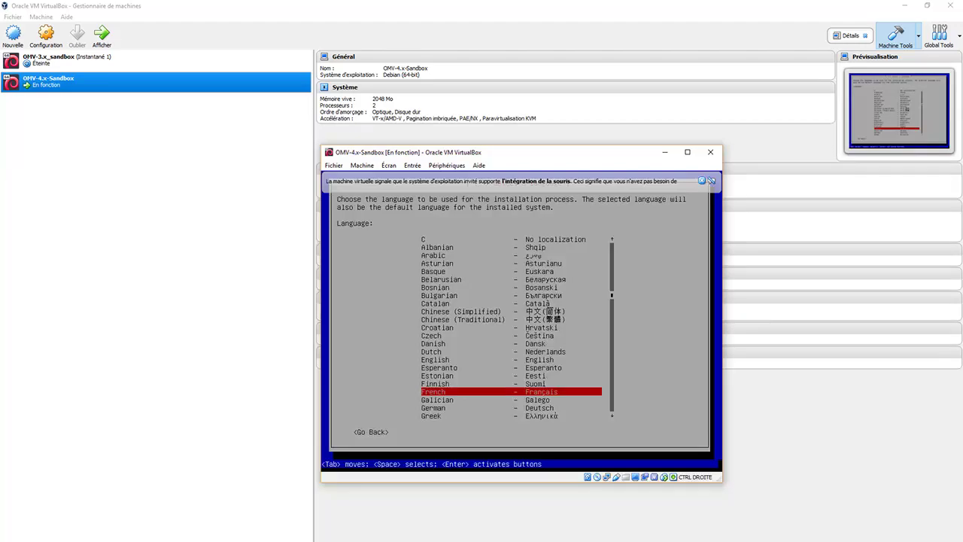
key(Return)
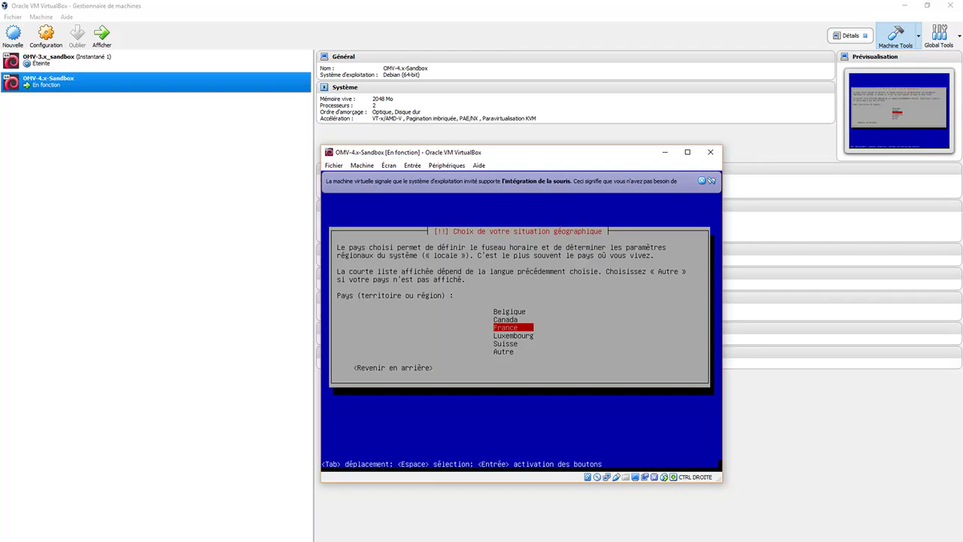
key(Return)
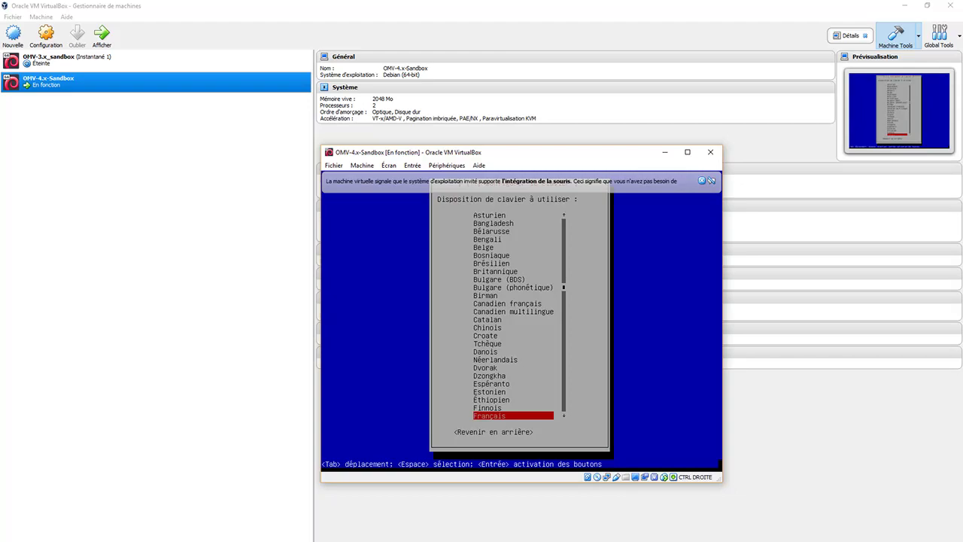
key(Return)
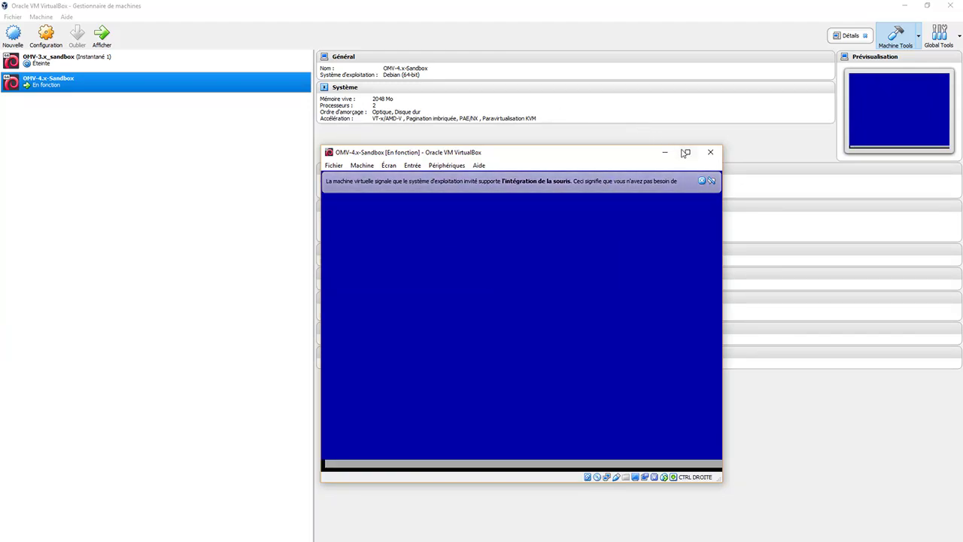
Step: Close the mouse-integration notice and let DHCP setup reach the hostname prompt
click(701, 179)
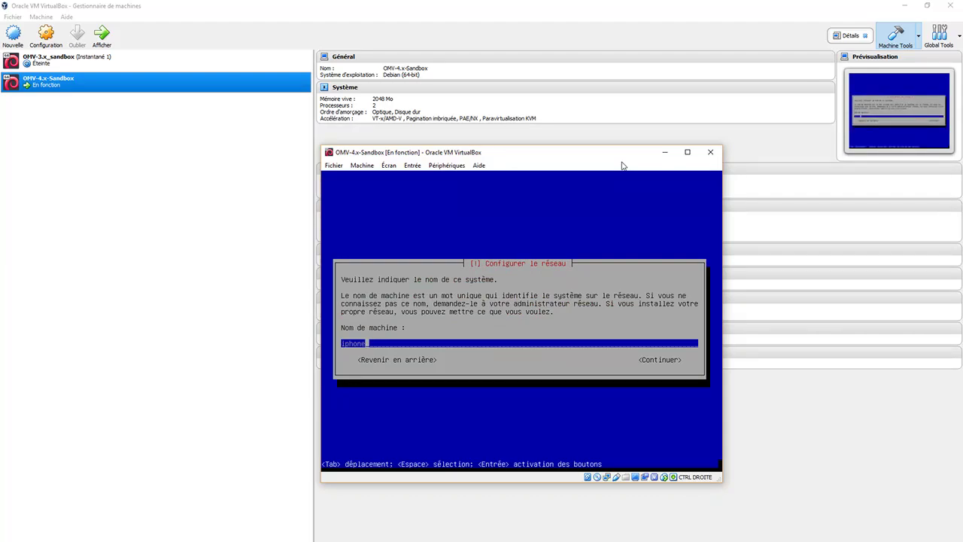
Step: Replace 'iphone' with hostname OMV-4-SANDBOX and 'home' with domain WORKGROUP
key(BackSpace)
key(BackSpace)
key(BackSpace)
key(BackSpace)
key(BackSpace)
key(BackSpace)
text(OMV-4-SANDBOX)
key(Return)
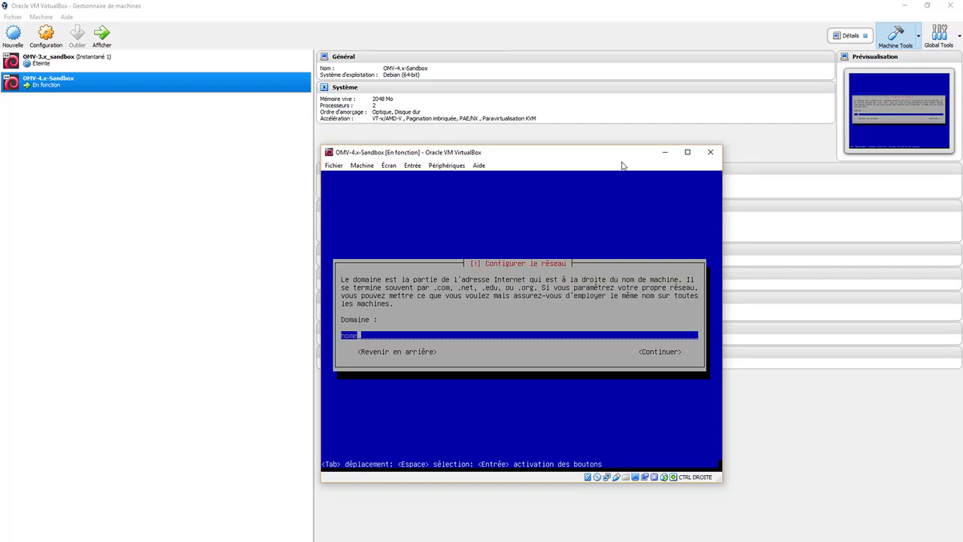
key(BackSpace)
key(BackSpace)
key(BackSpace)
key(BackSpace)
text(WORKGROUP)
key(Return)
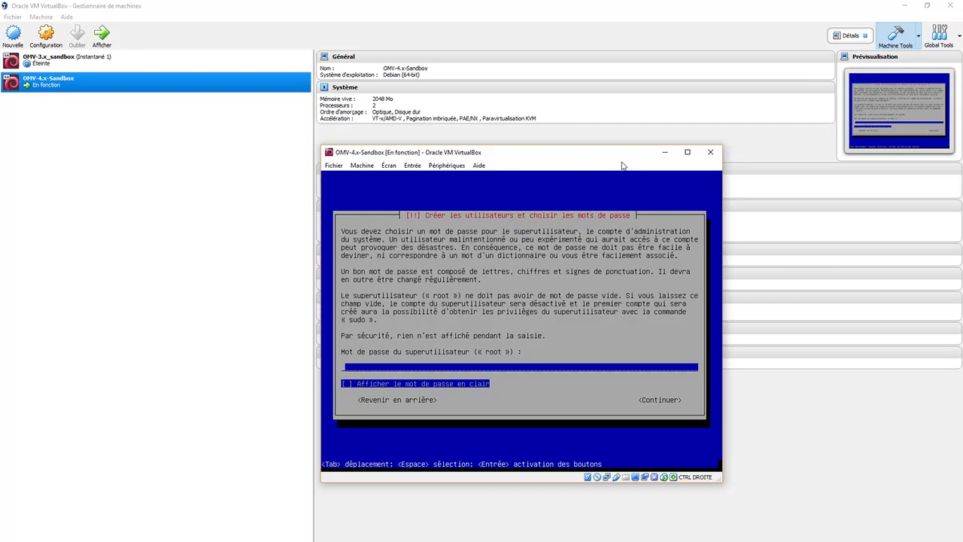
Step: Enter the root password for the new system and confirm it in the repeat field
text(************)
key(Return)
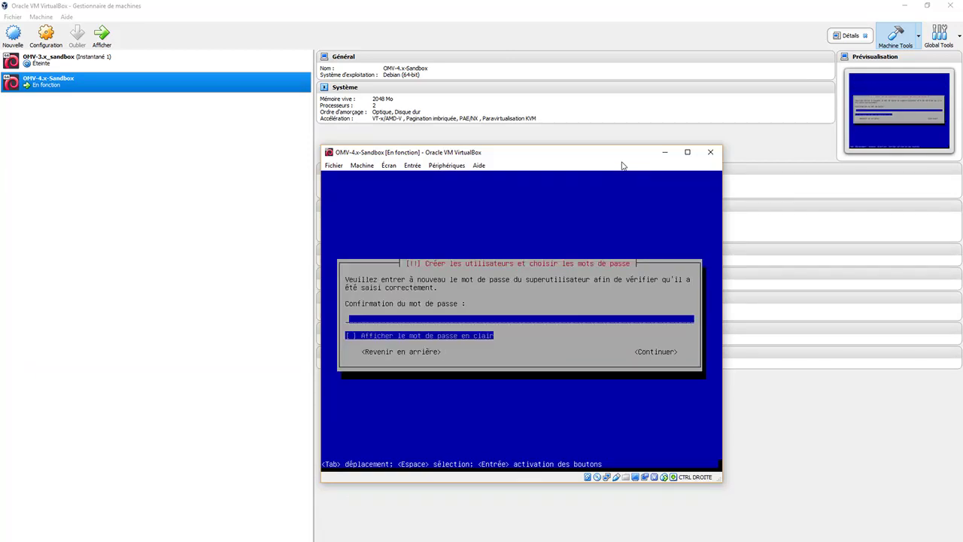
text(******)
text(******)
key(Return)
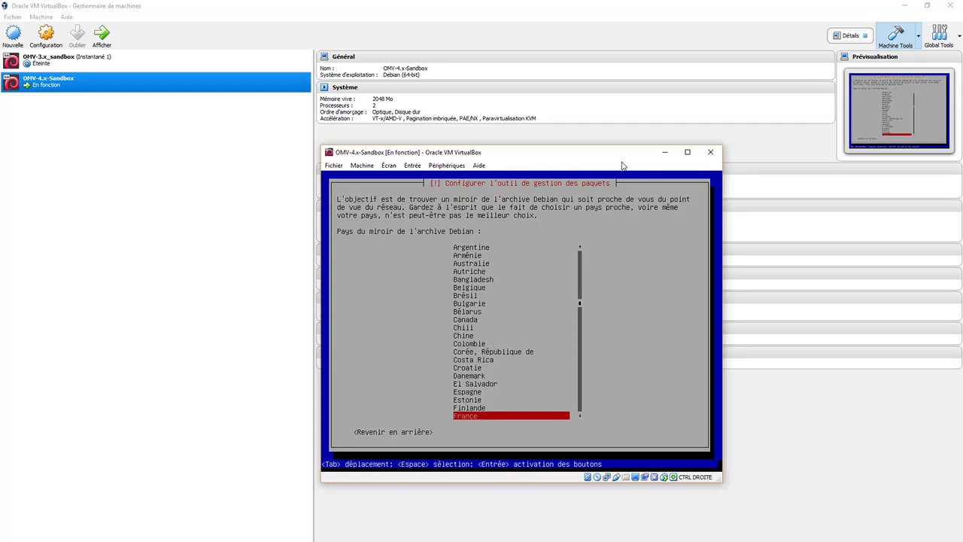
Step: Choose France and the webb.ens-cachan.fr Debian mirror, leaving the HTTP proxy empty
key(Return)
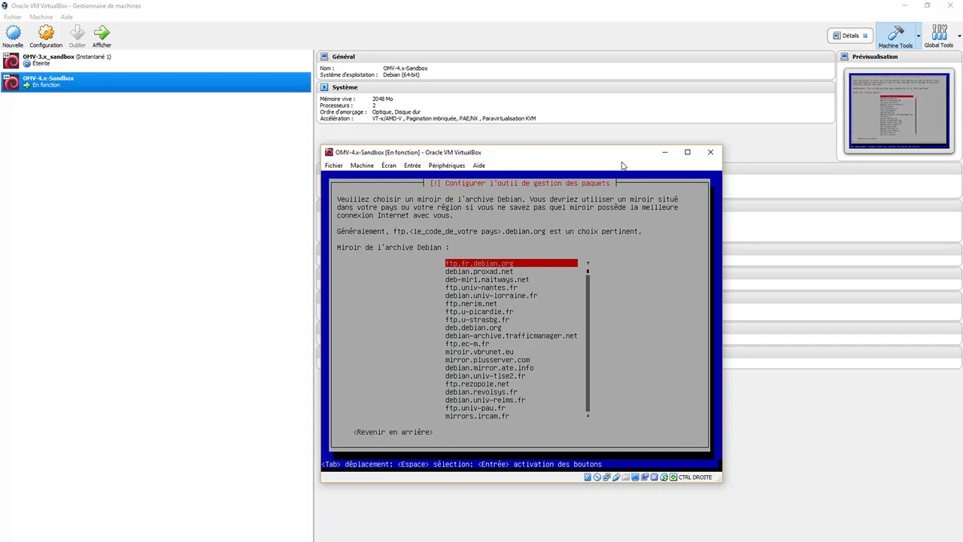
key(Down)
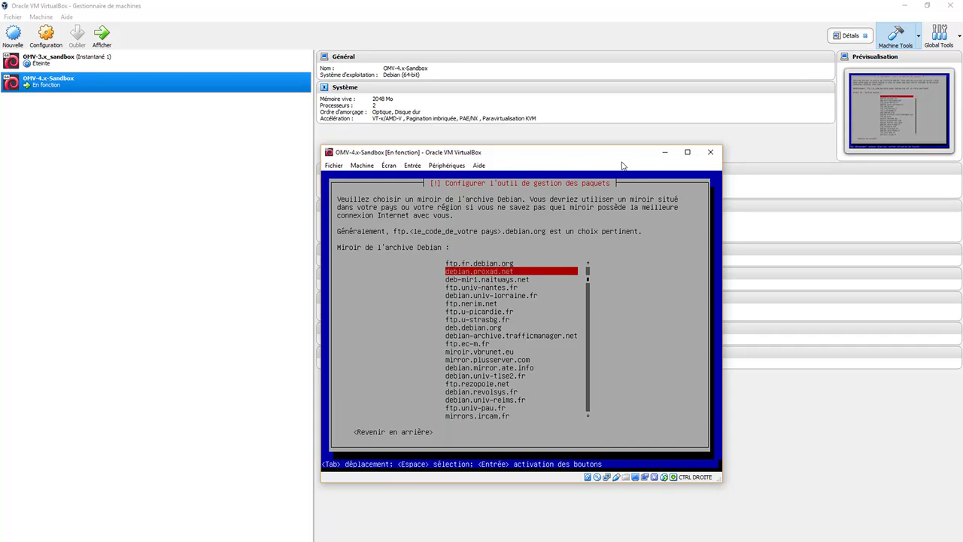
key(Down)
key(Down)
key(Down)
key(Down)
key(Down)
key(Down)
key(Down)
key(Down)
key(Down)
key(Down)
key(Down)
key(Down)
key(Down)
key(Down)
key(Down)
key(Down)
key(Down)
key(Down)
key(Down)
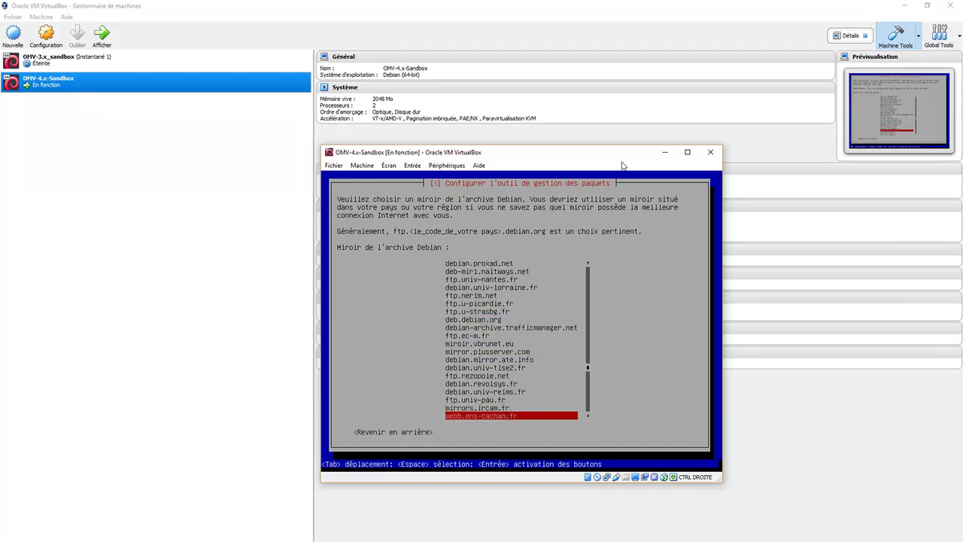
key(Down)
key(Up)
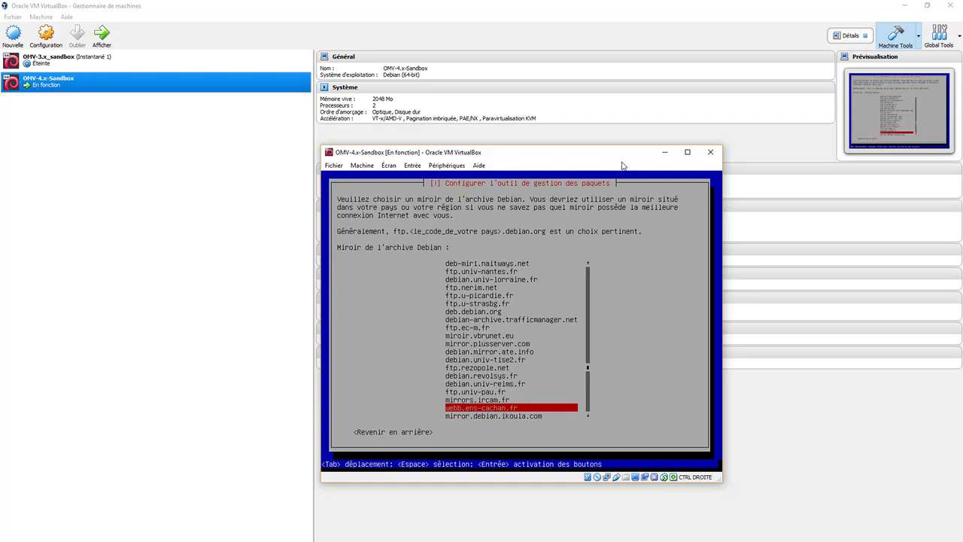
key(Return)
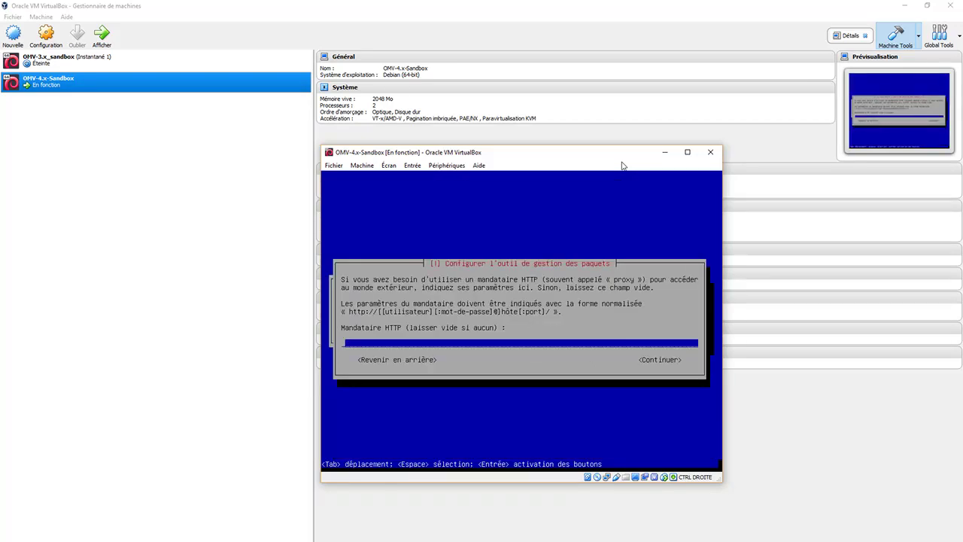
key(Return)
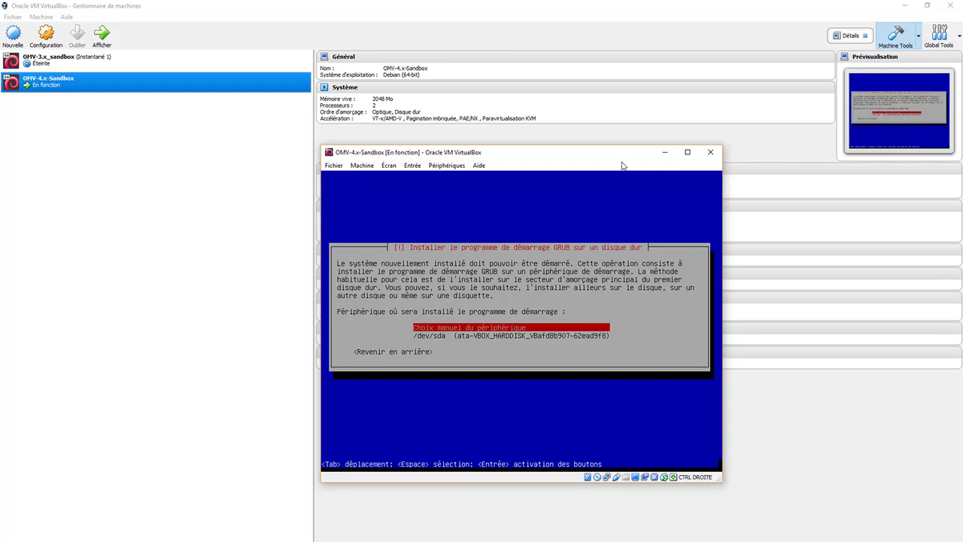
Step: Install the GRUB boot loader on /dev/sda
key(Down)
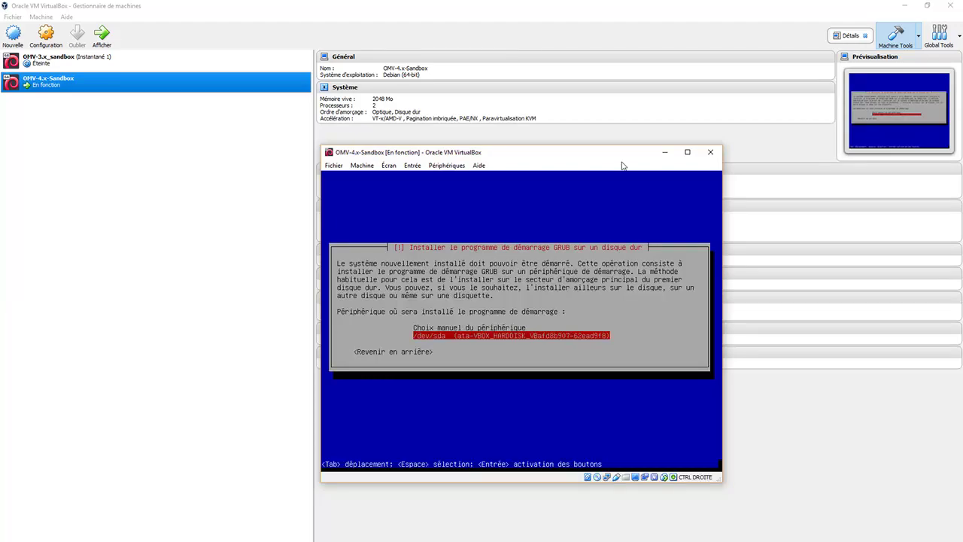
key(Return)
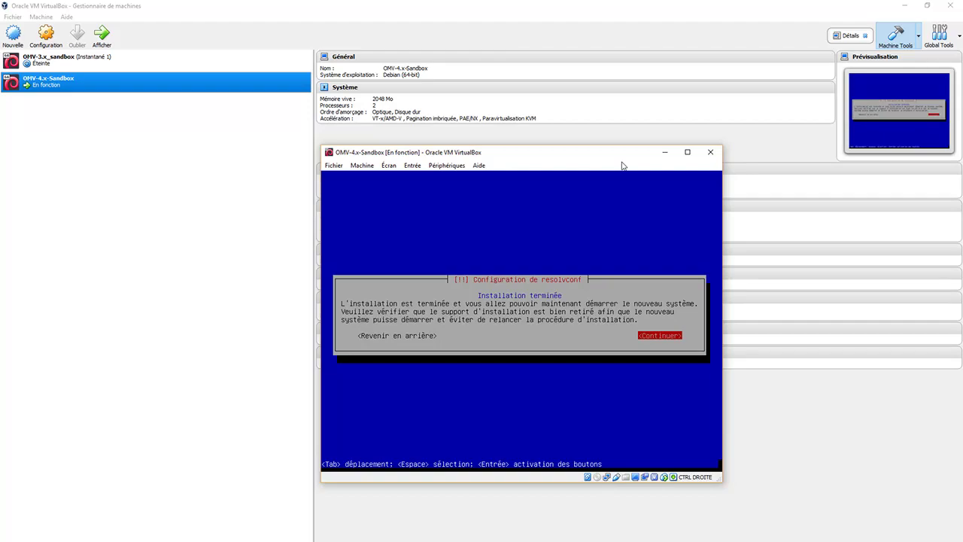
Step: Continue past the 'Installation terminée' notice so the VM reboots
key(Return)
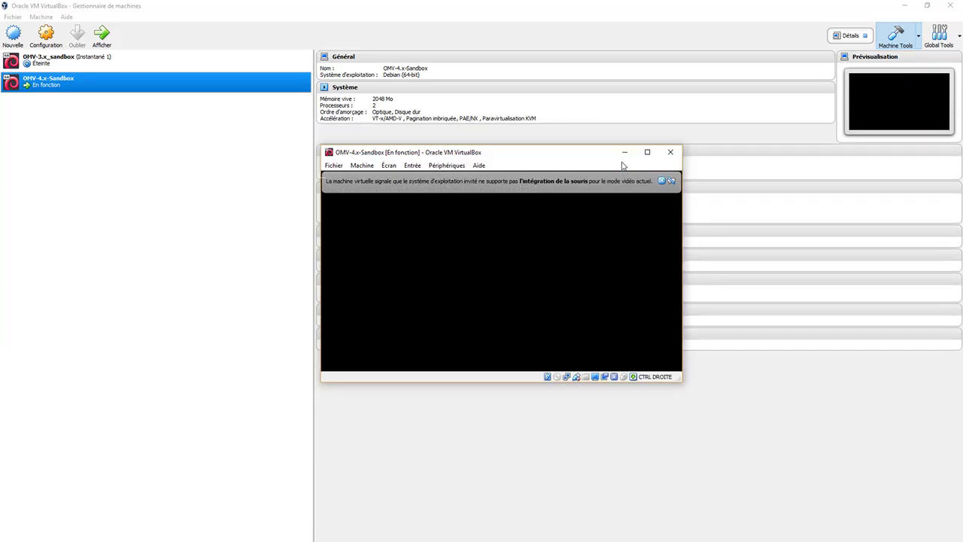
Step: Maximize and restore the VM window, then dismiss the mouse-integration bar
click(646, 152)
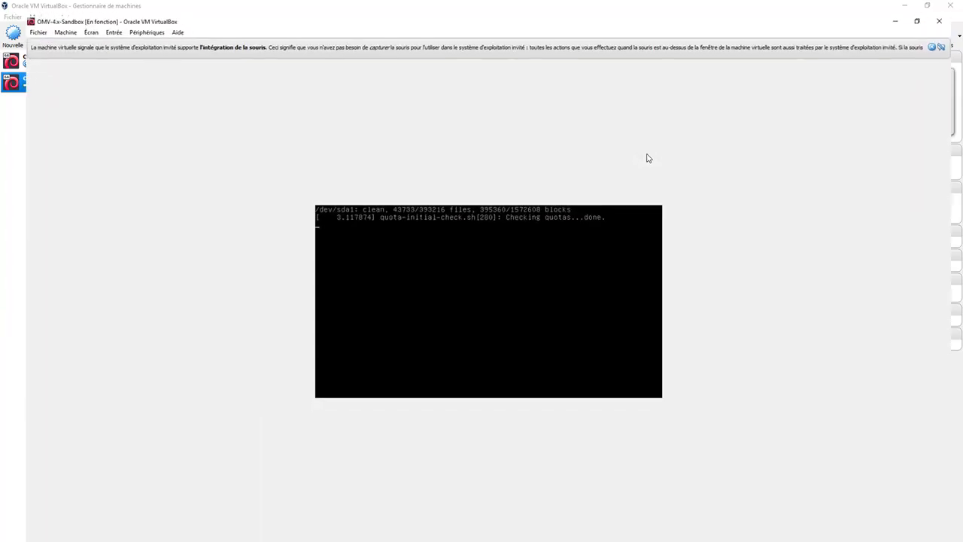
click(927, 6)
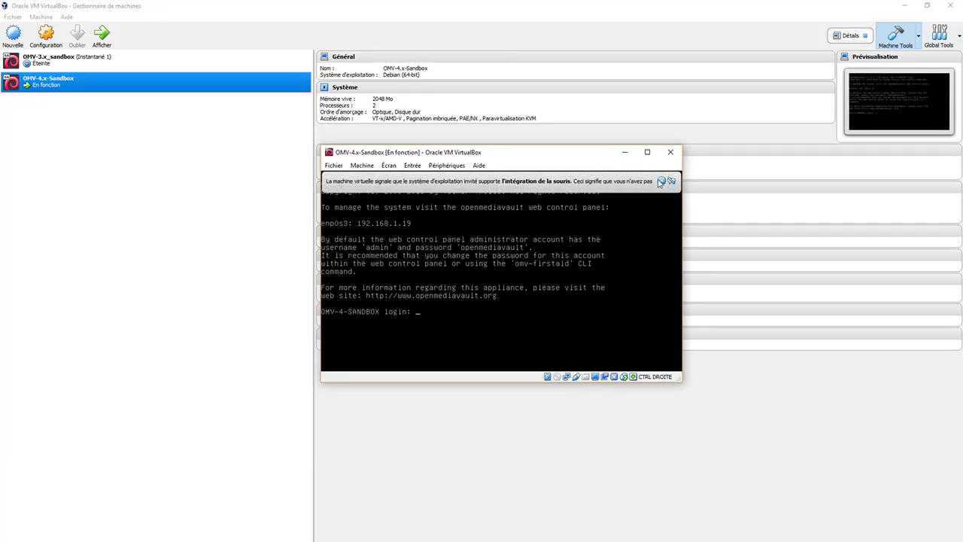
click(660, 181)
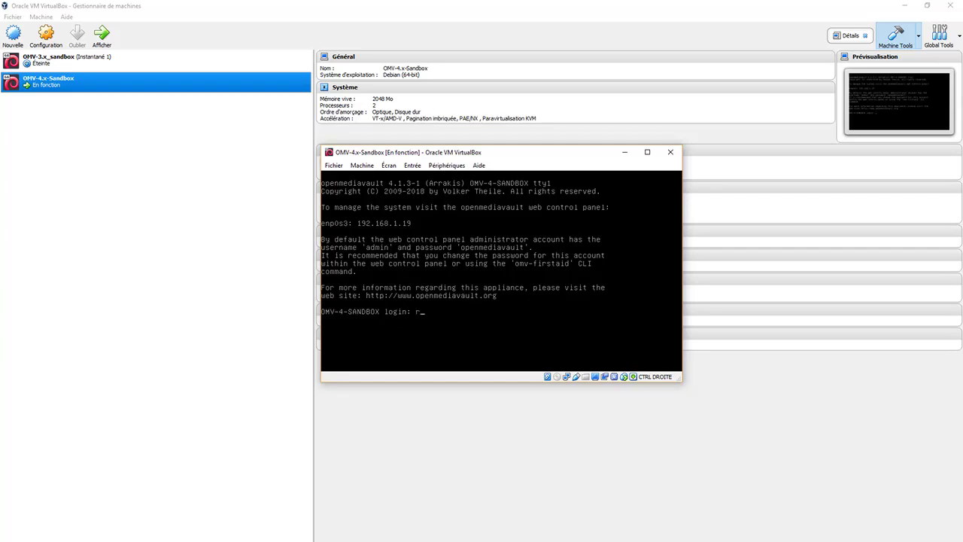
Step: Log in as root at the console and try running 'apt get update'
key(Return)
key(Return)
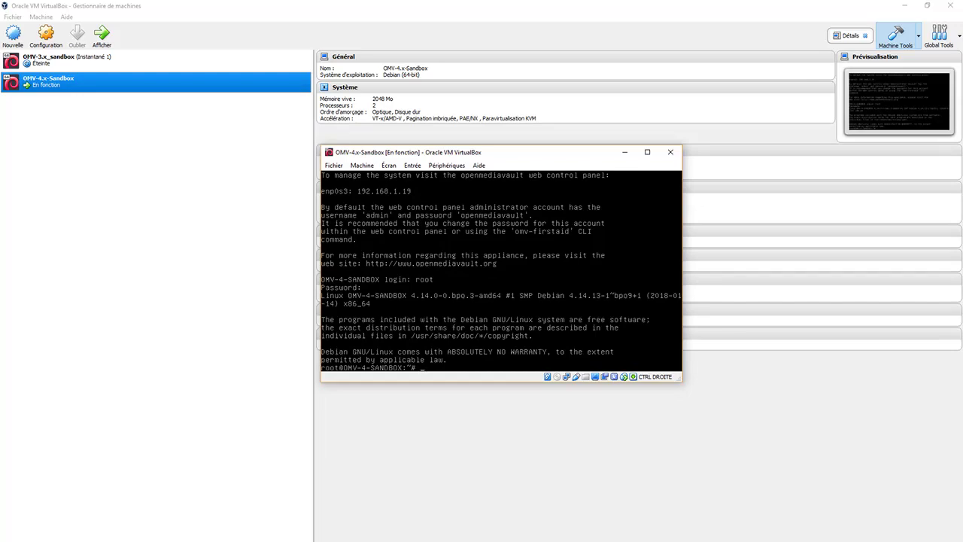
text(apt get update)
key(Return)
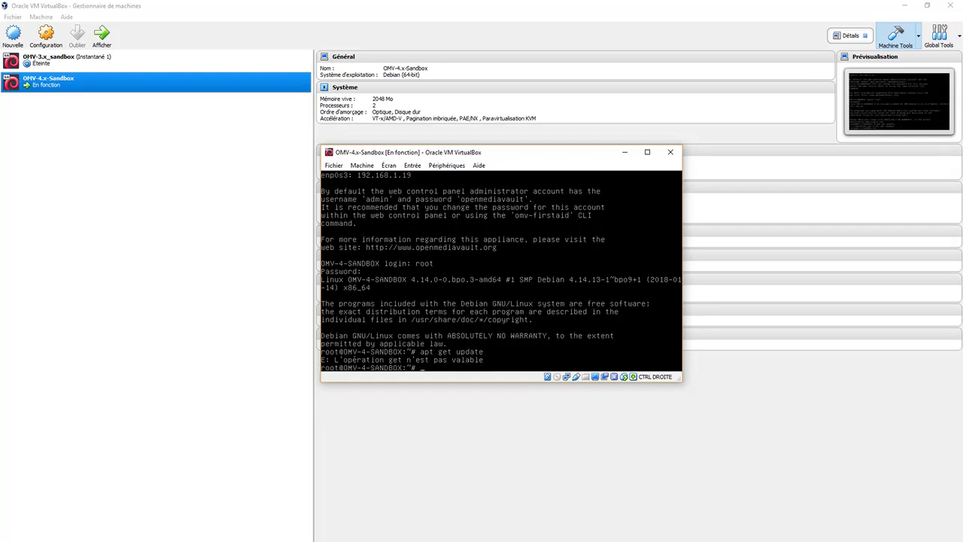
Step: Refresh package lists with apt-get update, then launch apt full-upgrade
text(apt-get update)
key(Return)
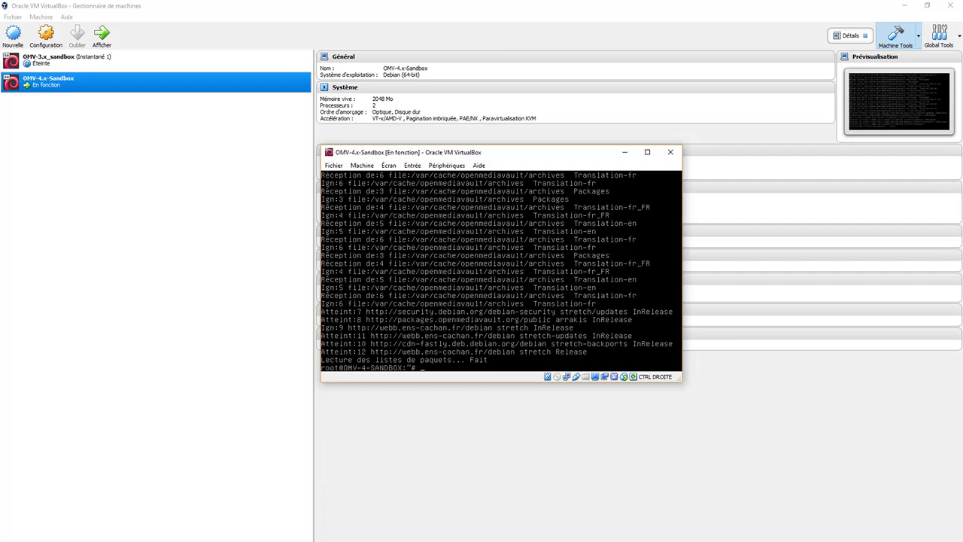
text(apt full-upgrade)
key(BackSpace)
text(de)
key(Return)
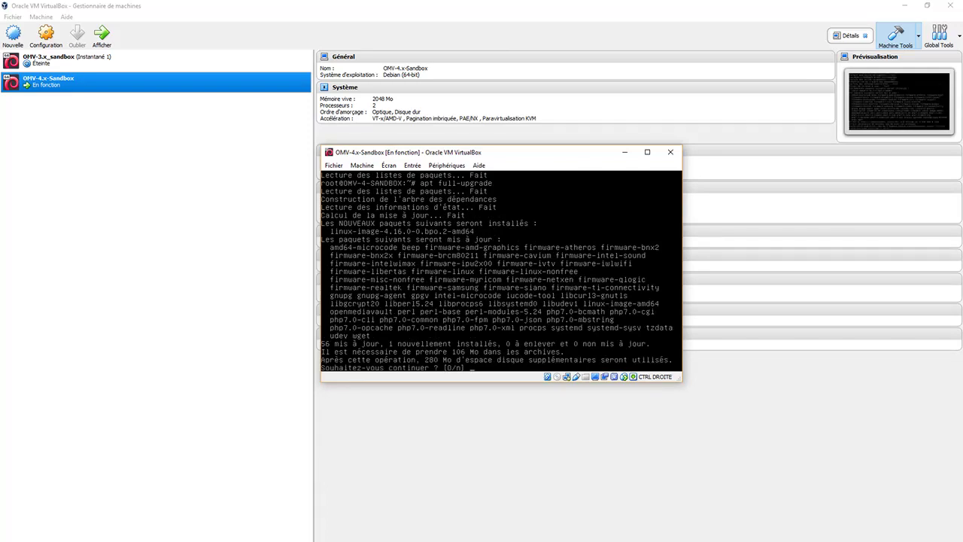
Step: Approve the upgrade at the 'Souhaitez-vous continuer ? [O/n]' prompt
key(Return)
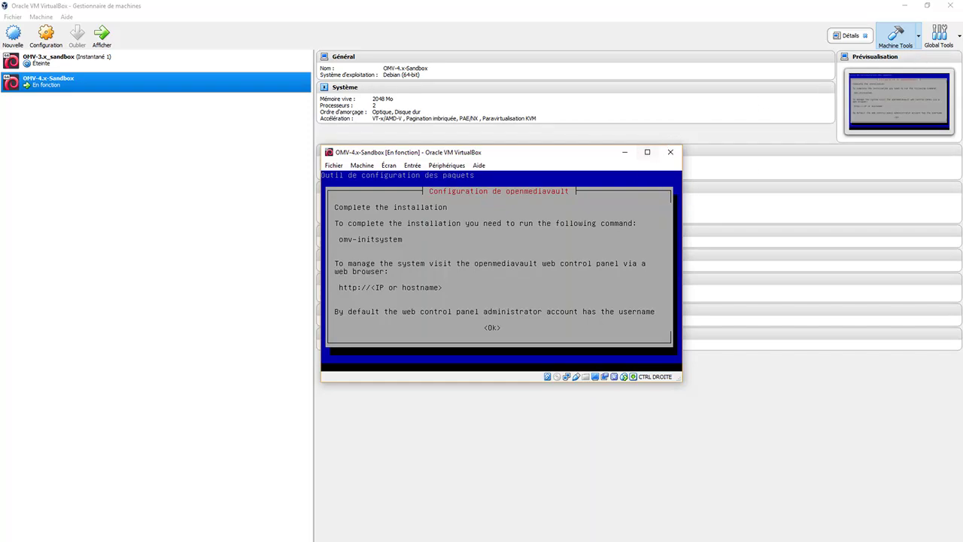
Step: Scroll through the openmediavault omv-initsystem notice and accept it with Ok
key(Down)
key(Down)
key(Down)
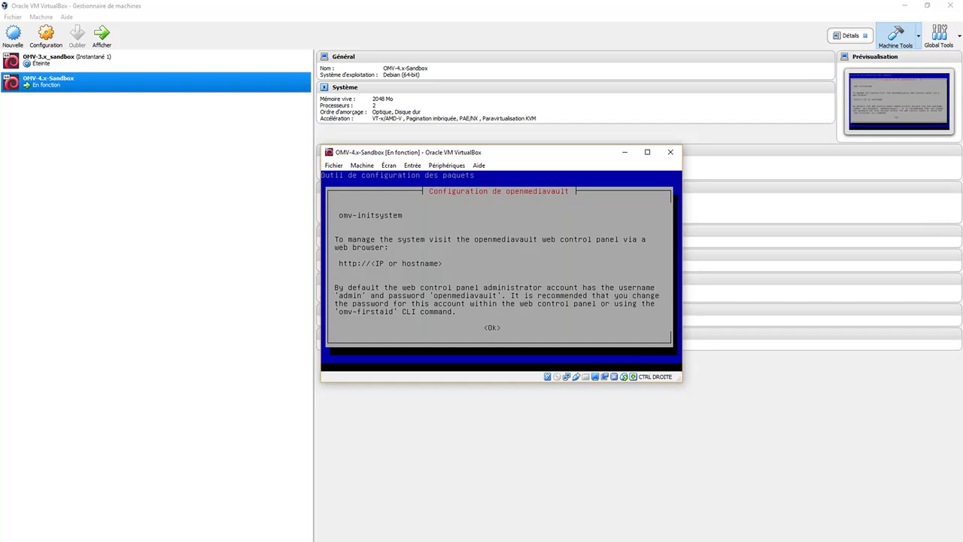
key(Return)
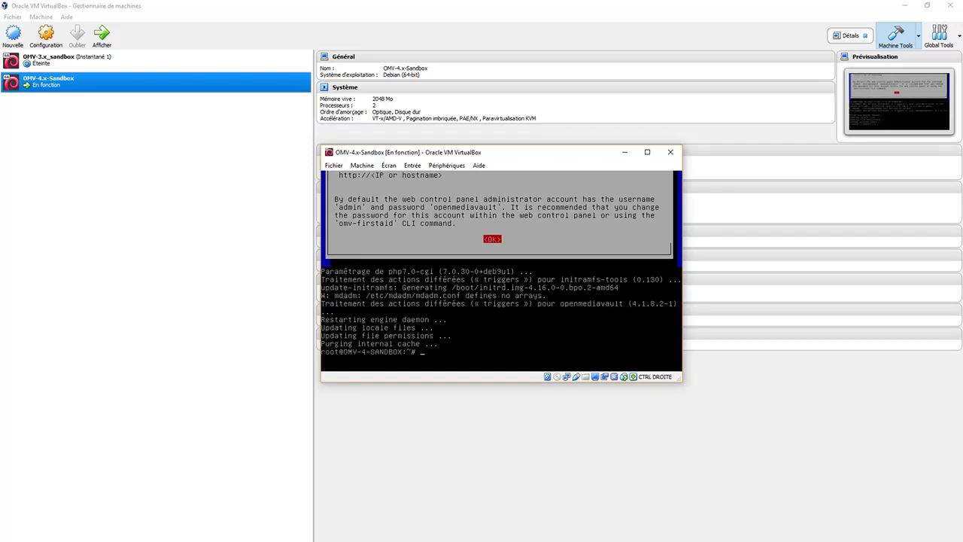
Step: Enter the omv-initsystem command at the root prompt
text(om)
text(v-init)
text(sysre)
text(te)
text(m)
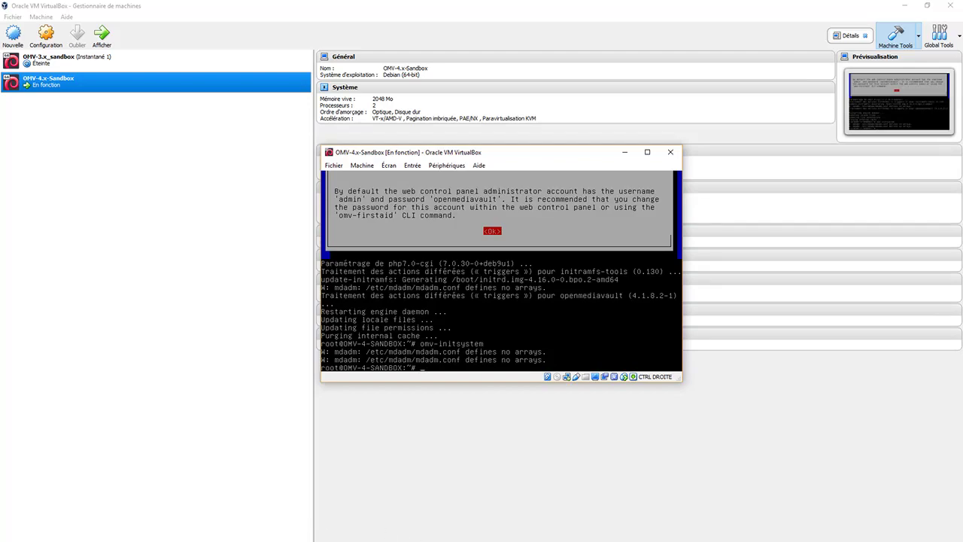
mouse_move(134, 540)
click(134, 522)
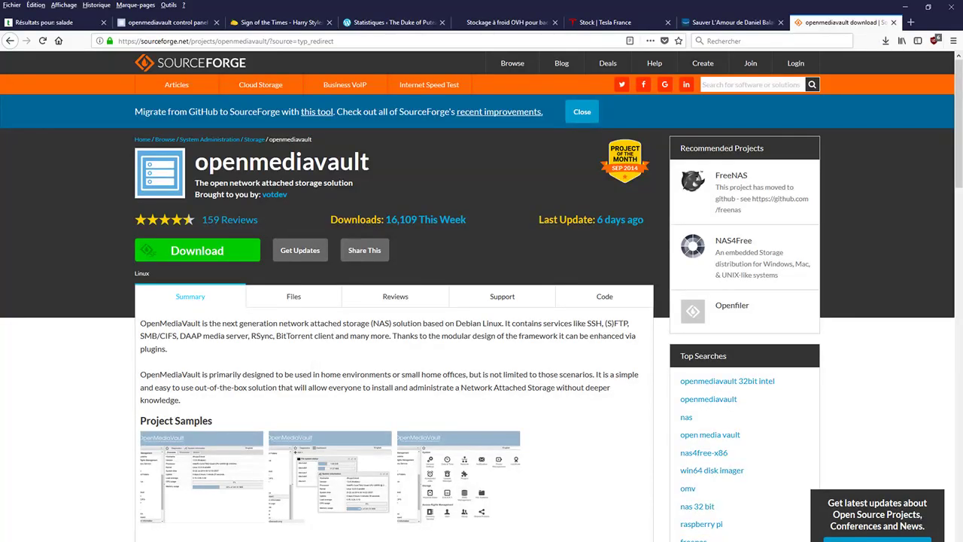
click(910, 22)
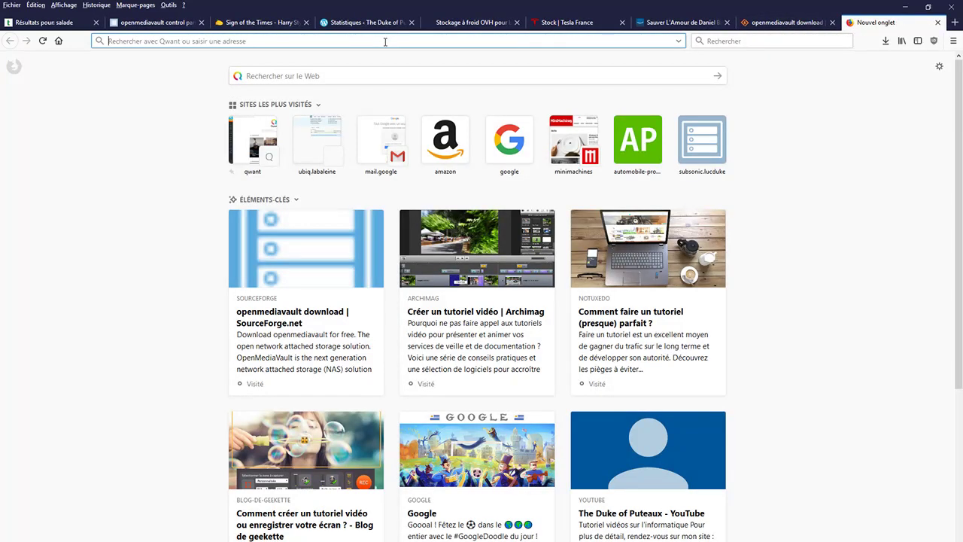
text(httt)
key(BackSpace)
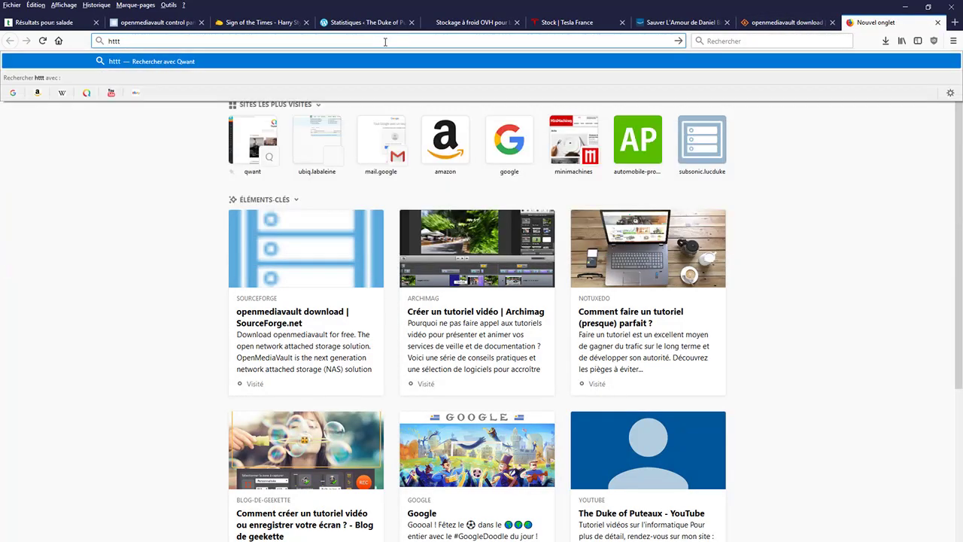
text(p://)
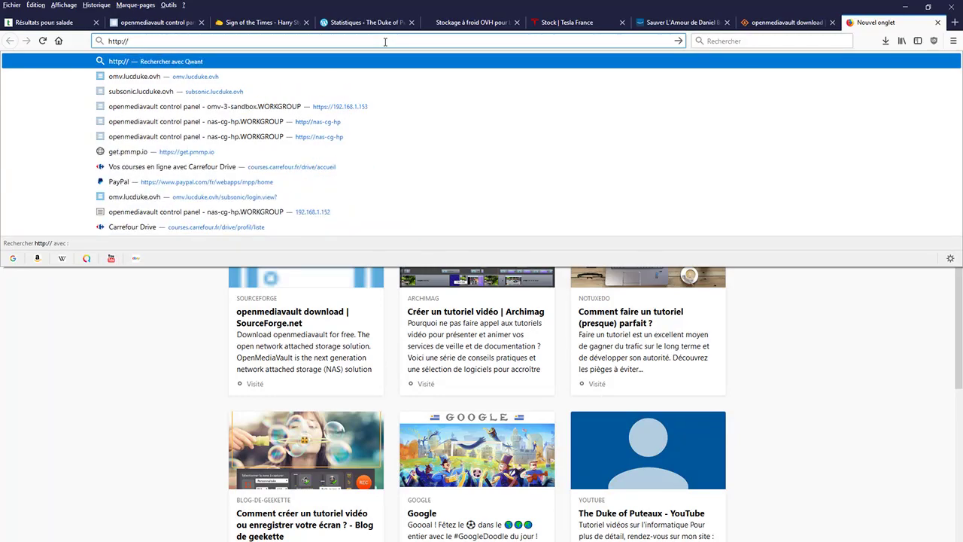
text(192.)
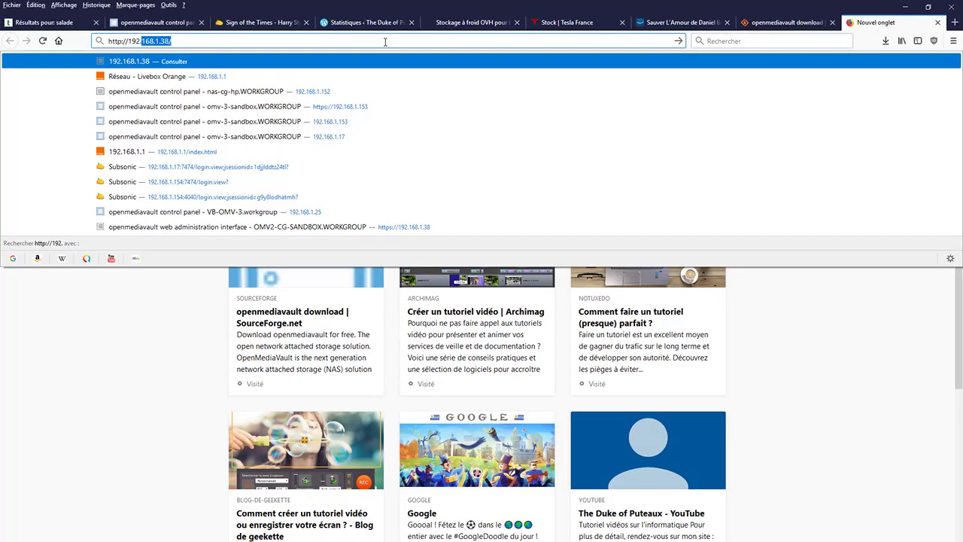
text(168.1.19)
key(Return)
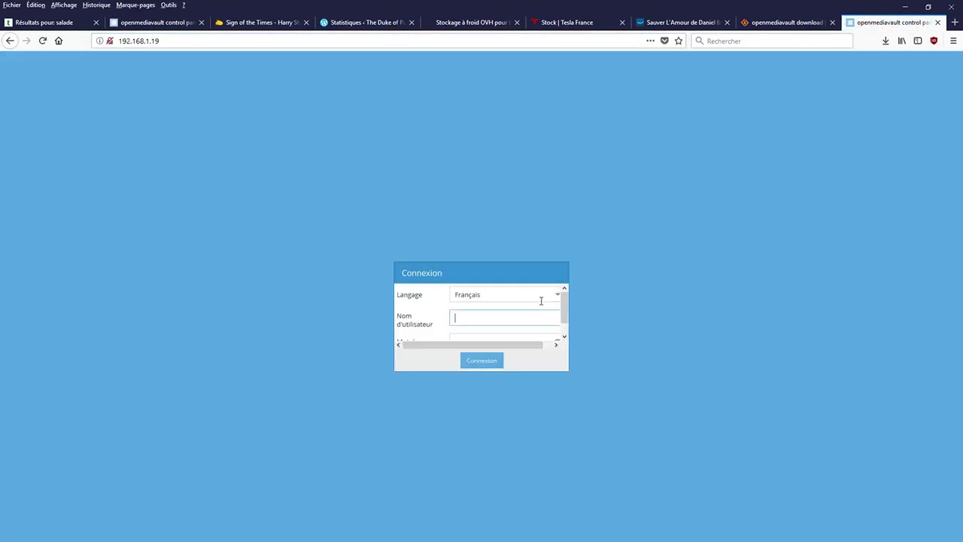
Step: Log in to openmediavault as admin with the default password, verifying it before submitting
text(admin)
key(Tab)
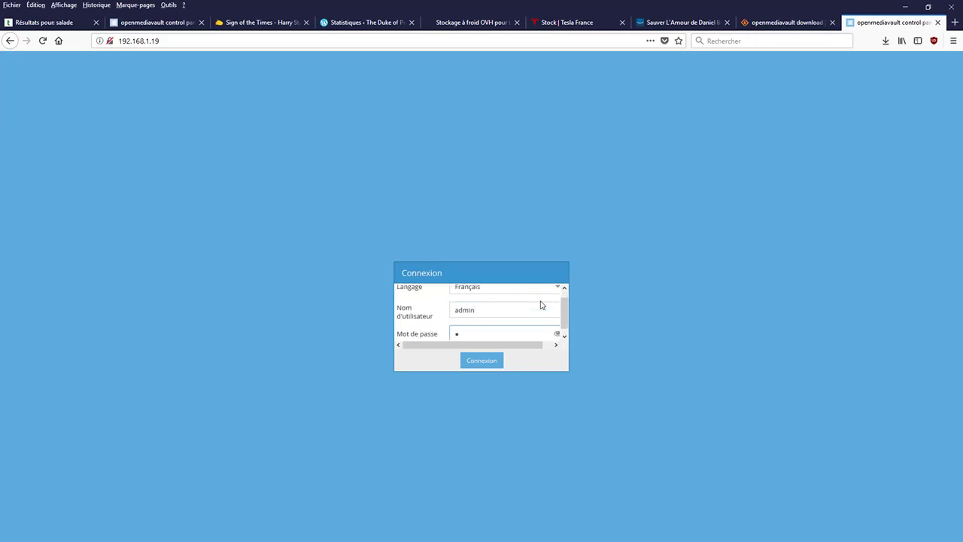
text(•••••••••••••)
click(557, 334)
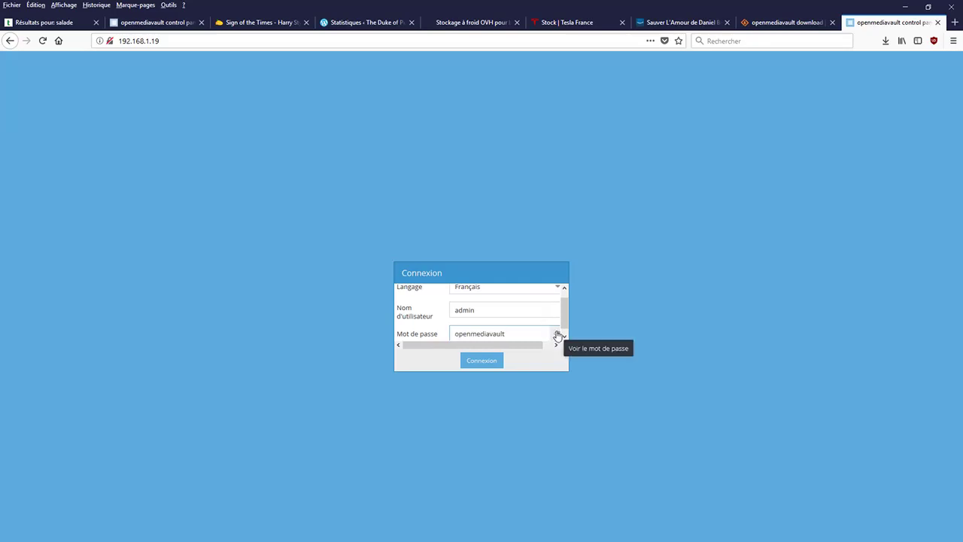
click(492, 363)
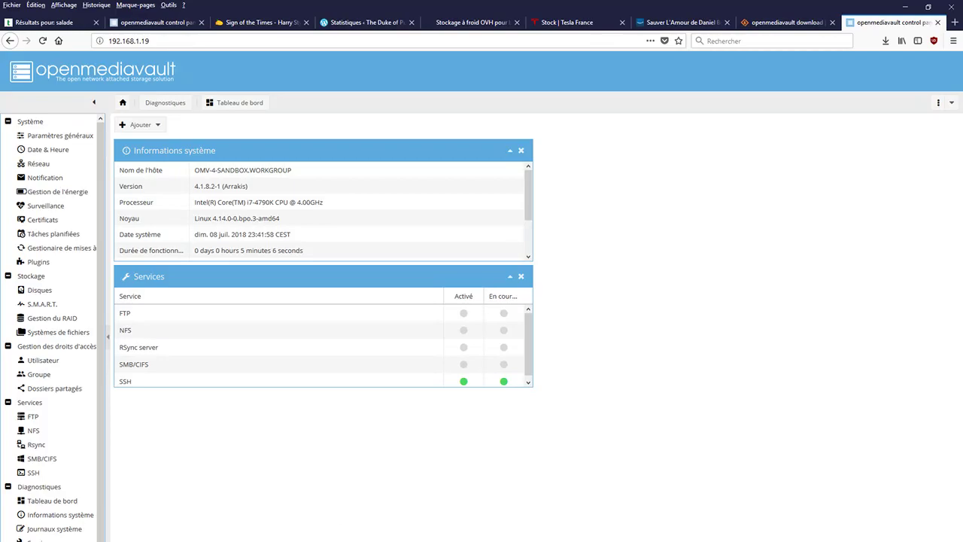
Step: Drag the left sidebar's splitter rightward until the navigation menu names are fully visible
mouse_move(258, 540)
drag(106, 161, 172, 161)
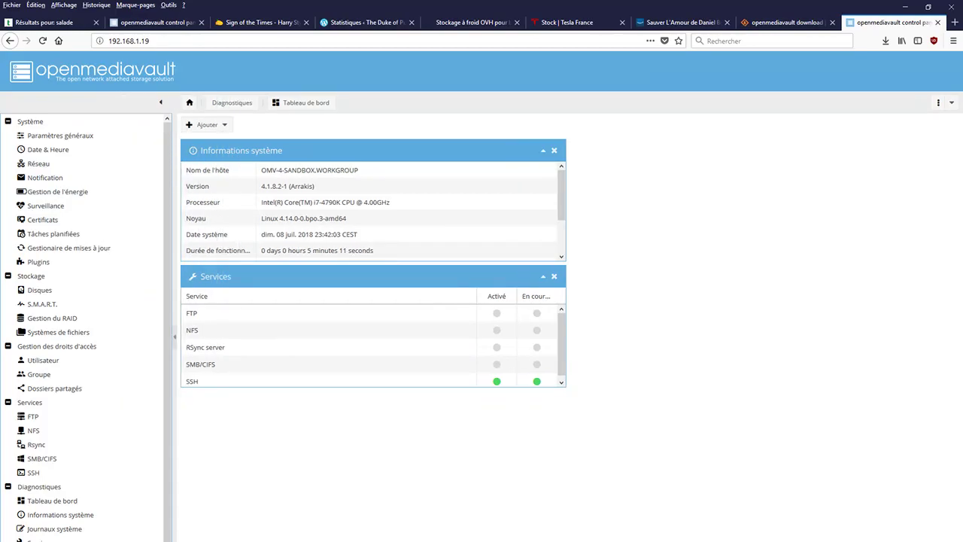